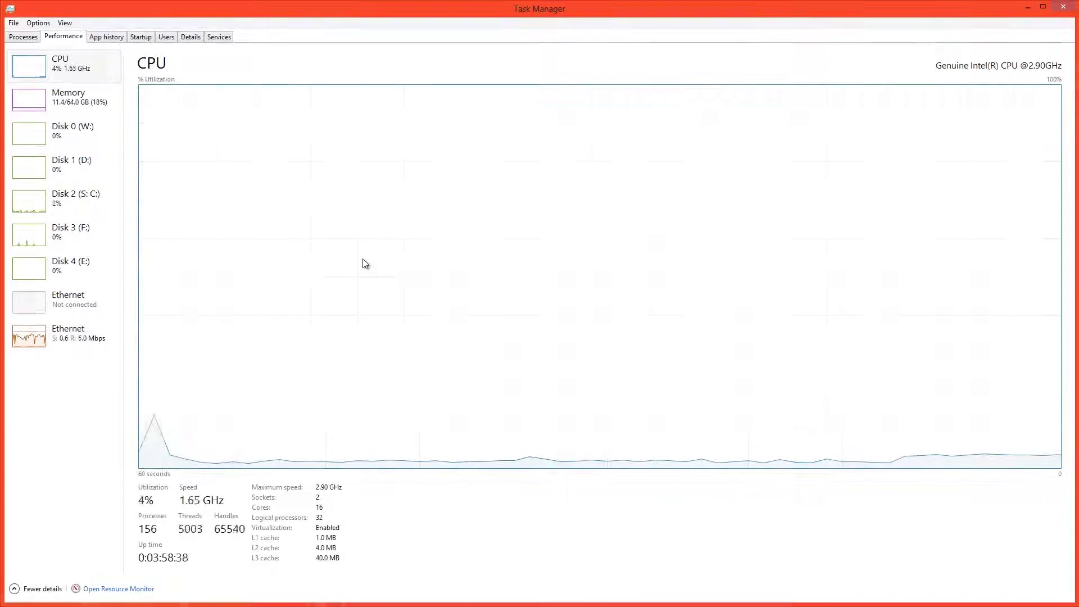
# Switch Task Manager's CPU chart to one graph per logical processor, showing all 32
pyautogui.rightClick(363, 260)
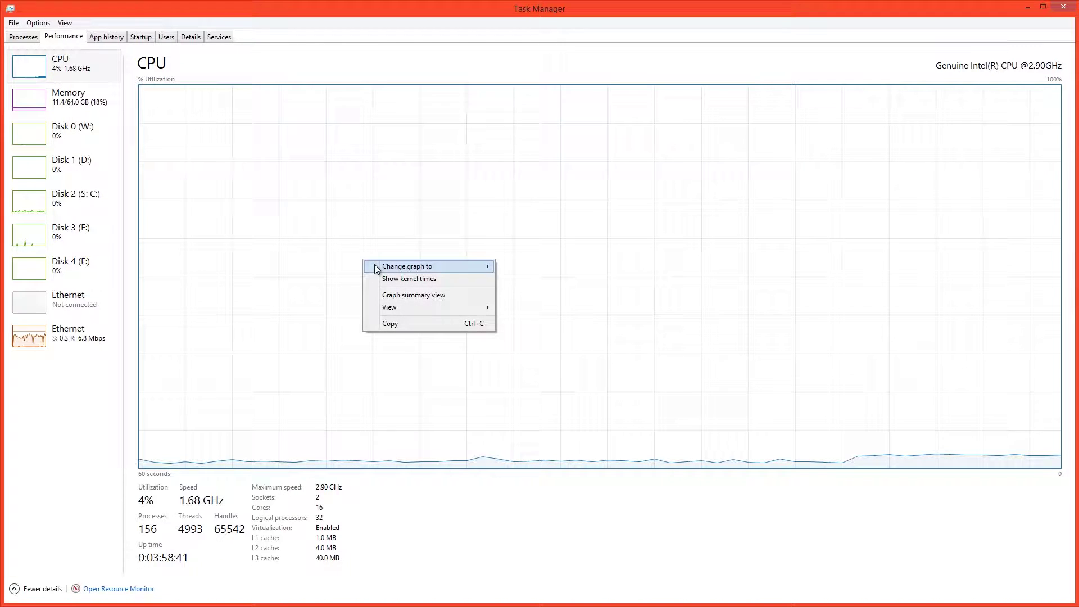
pyautogui.moveTo(376, 267)
pyautogui.click(519, 279)
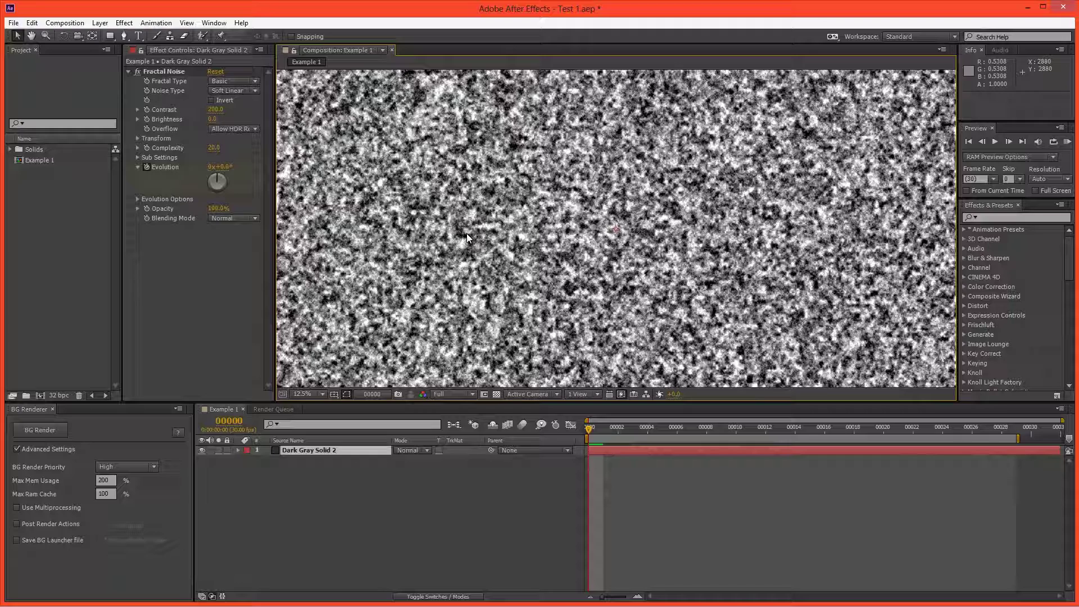
pyautogui.hotkey('ctrl', 'k')
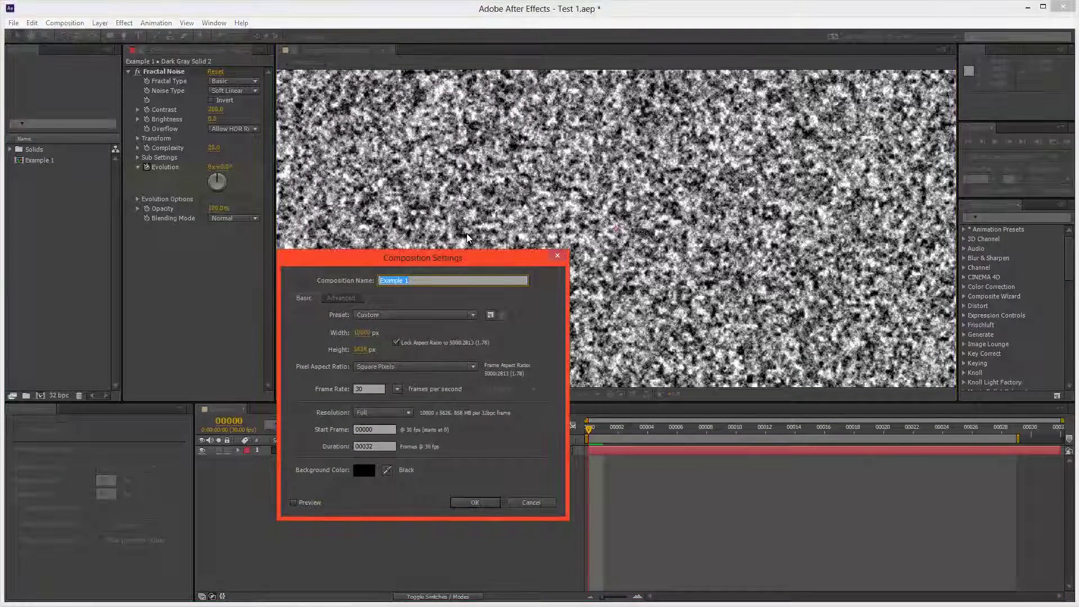
pyautogui.click(487, 509)
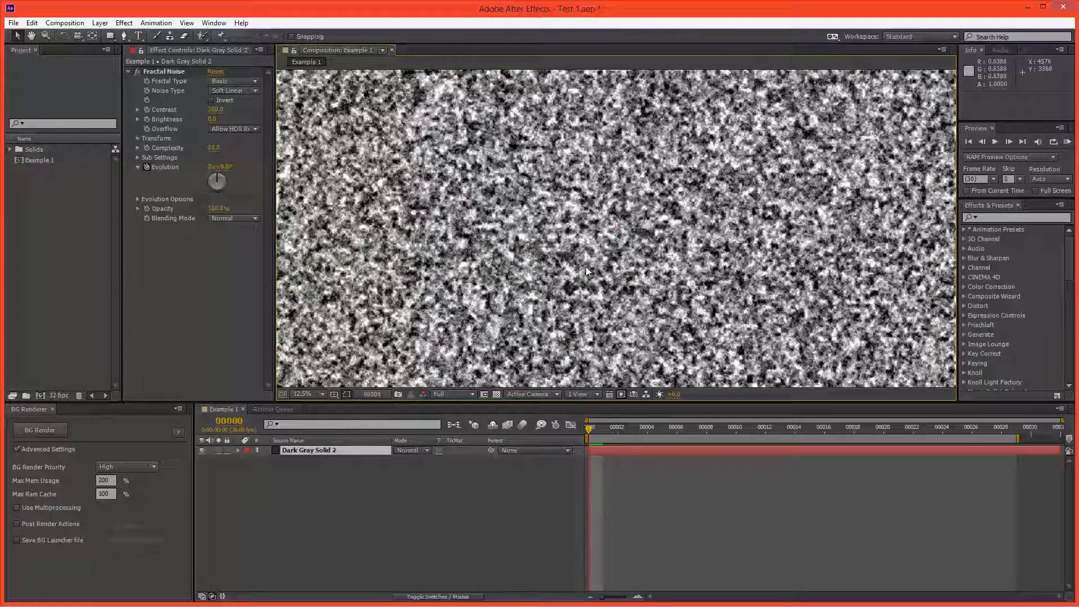
pyautogui.press(',')
pyautogui.press('.')
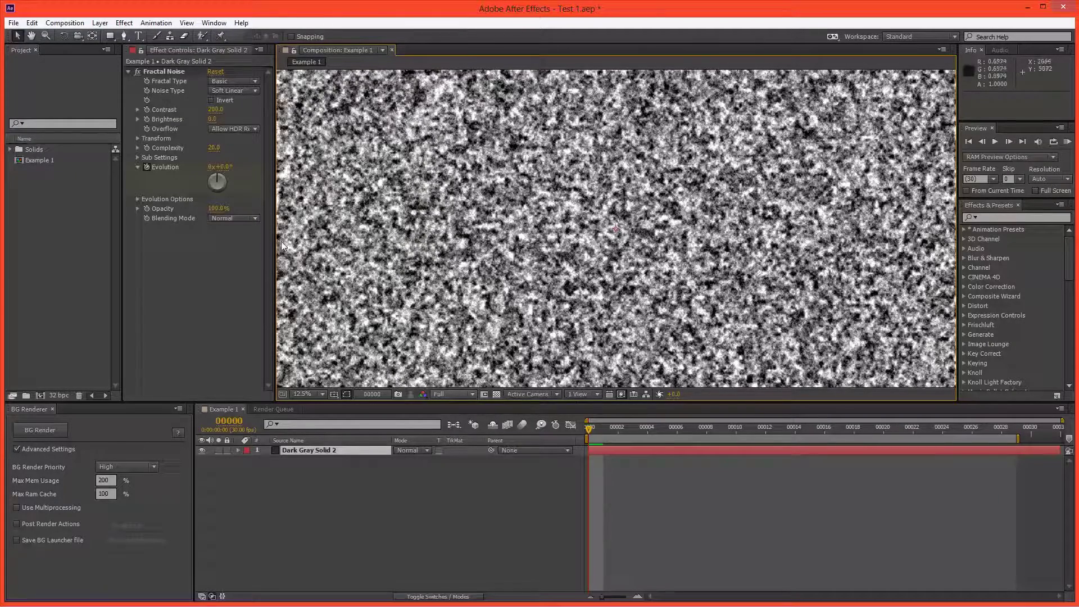
pyautogui.click(161, 73)
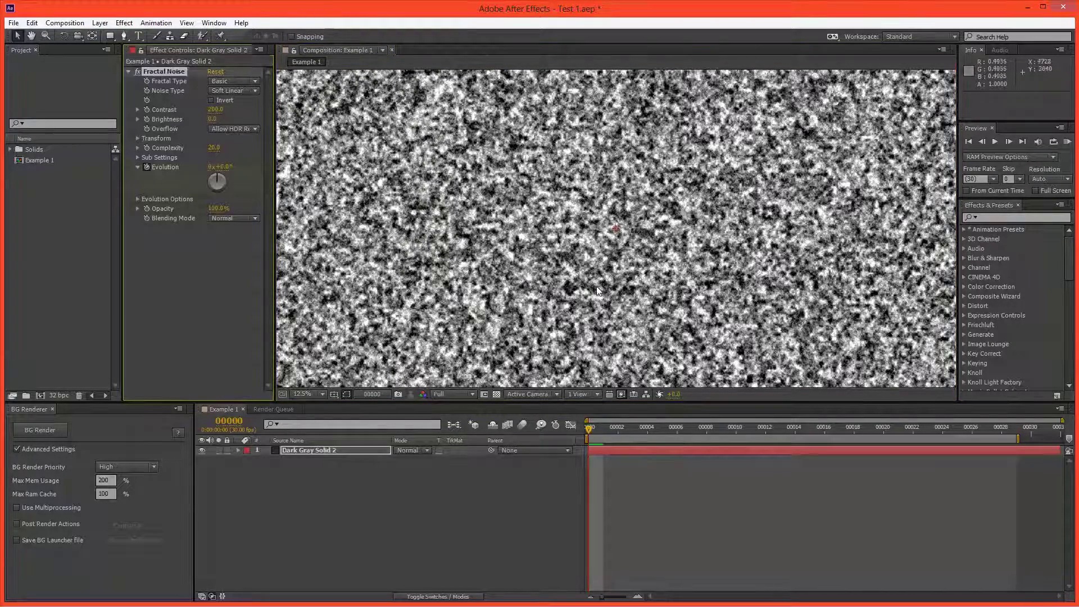
pyautogui.click(522, 276)
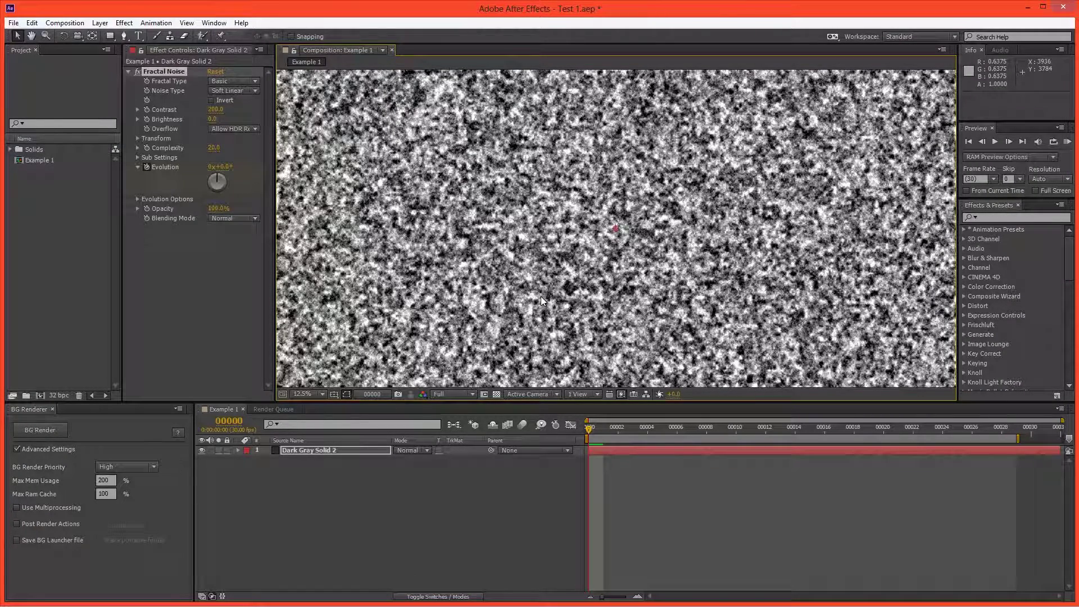
# Start a RAM preview of the 29-frame noise composition and watch CPU load in Task Manager
pyautogui.press('KP_0')
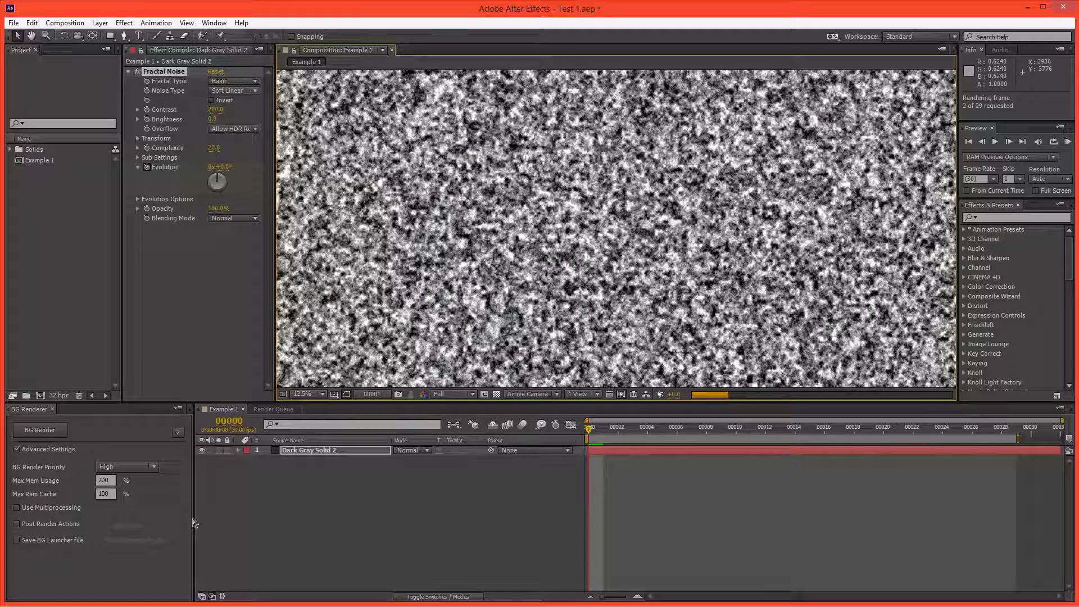
pyautogui.hotkey('alt', 'Tab')
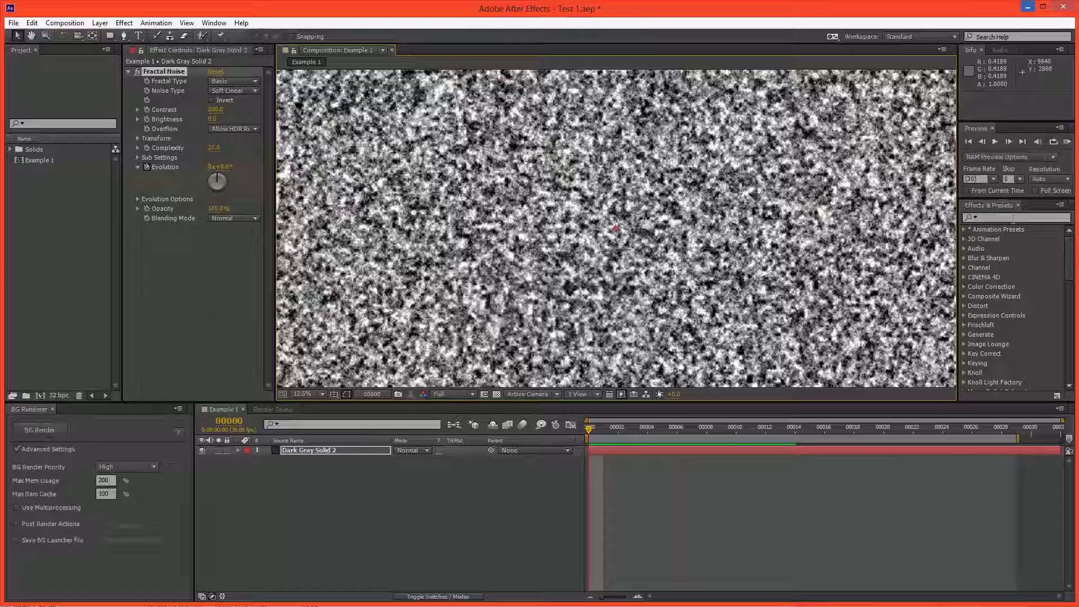
# Find Radial Blur by searching 'radial' in Effects & Presets and apply it to the noise layer
pyautogui.click(1014, 218)
pyautogui.write('radial')
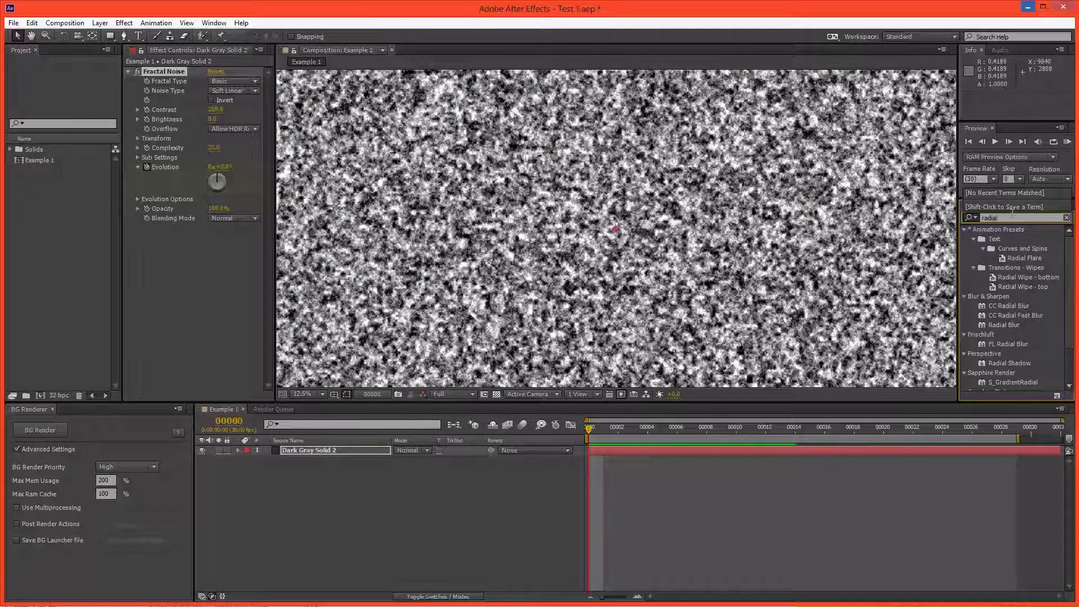
pyautogui.scroll(-3, 1030, 301)
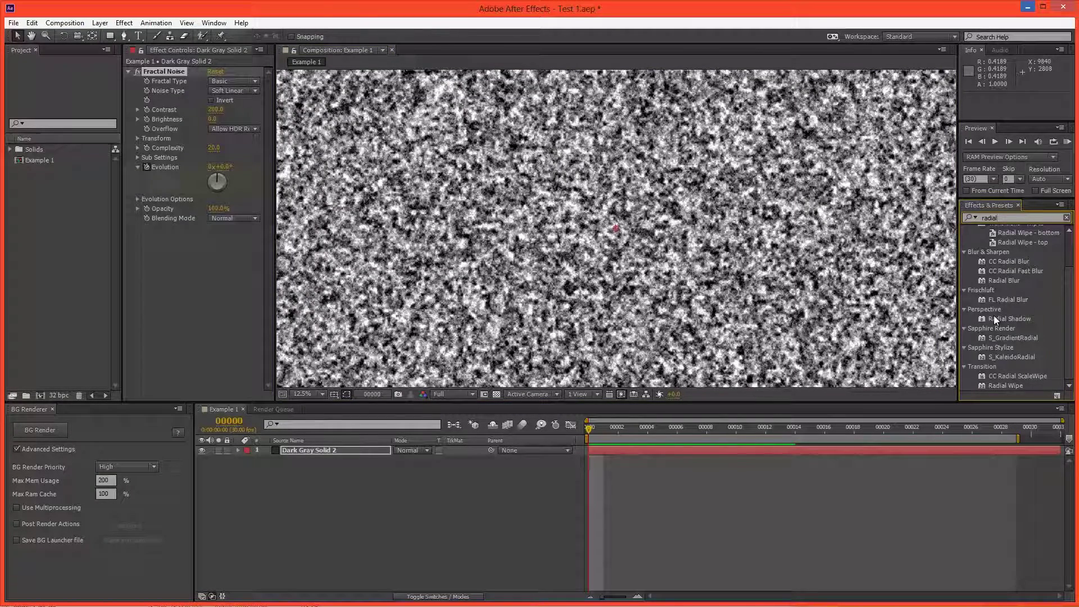
pyautogui.moveTo(1001, 281); pyautogui.dragTo(243, 259)
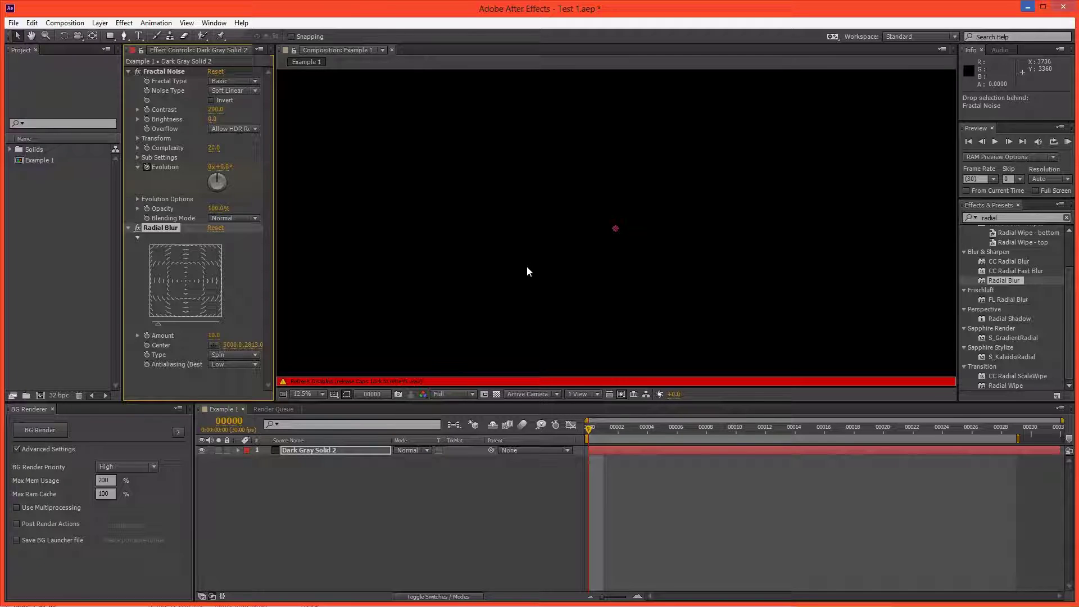
# Set Radial Blur to Zoom type with High antialiasing, then resume rendering and watch Task Manager
pyautogui.click(221, 357)
pyautogui.click(222, 374)
pyautogui.click(234, 364)
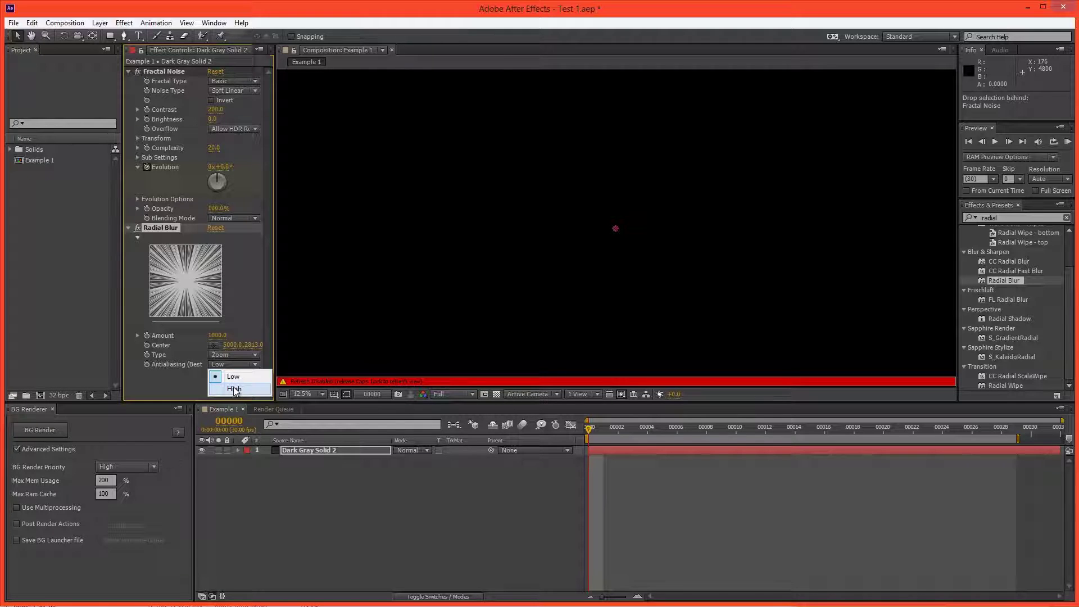
pyautogui.click(234, 390)
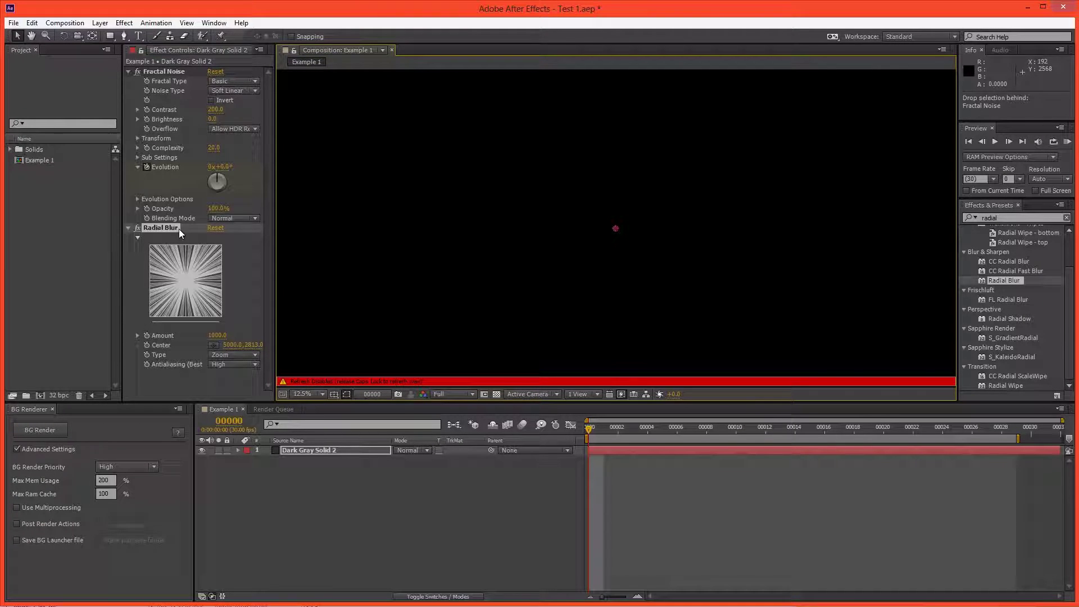
pyautogui.press('capslock')
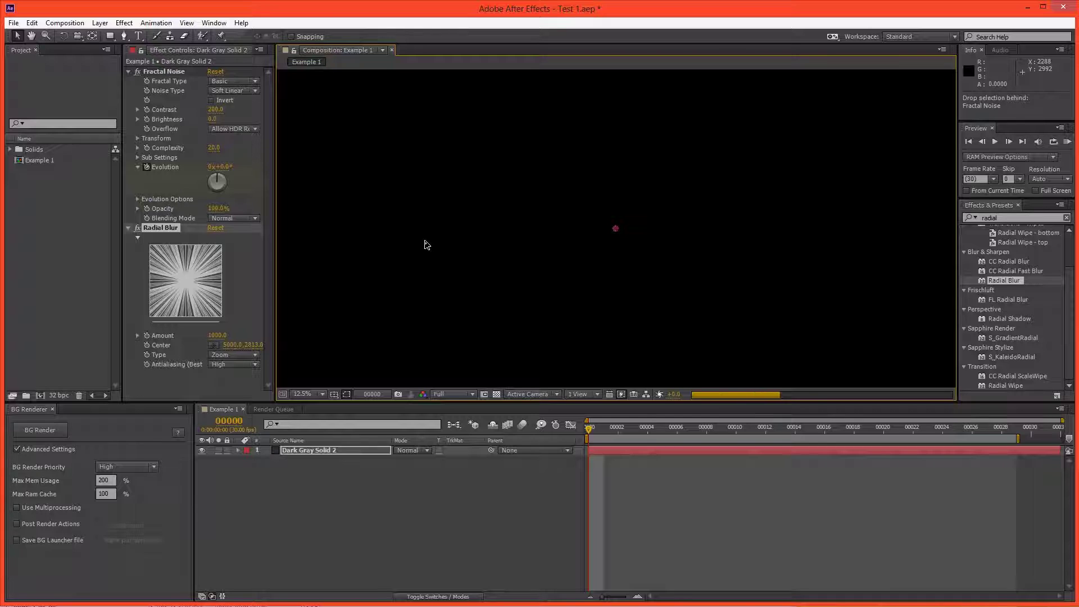
pyautogui.hotkey('alt', 'Tab')
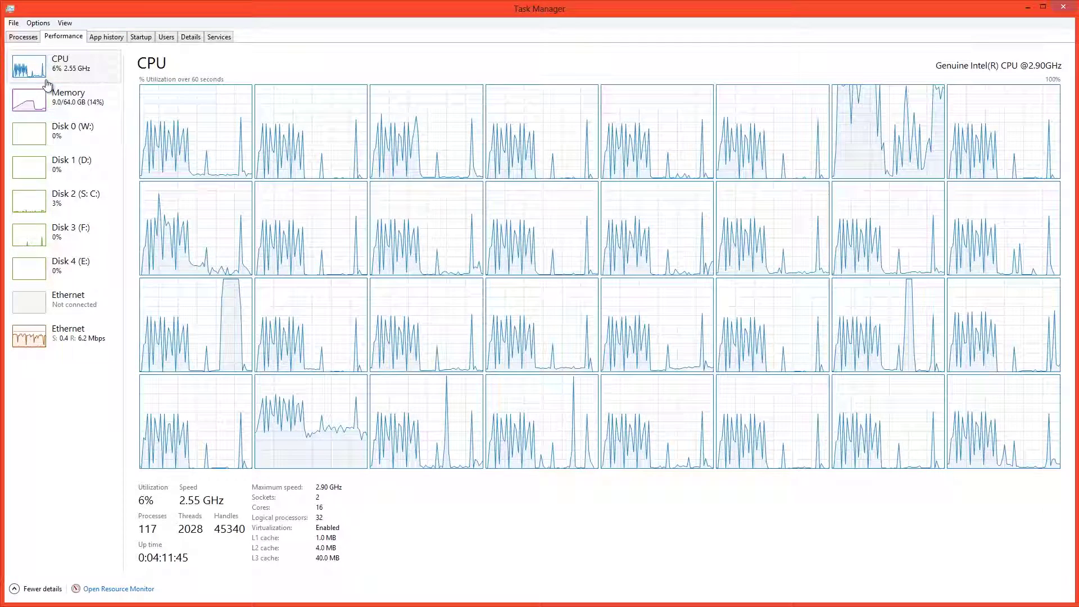
# Restore Task Manager from full screen to reveal After Effects, then move it back to the top
pyautogui.moveTo(127, 17); pyautogui.dragTo(218, 255)
pyautogui.moveTo(141, 248); pyautogui.dragTo(103, 10)
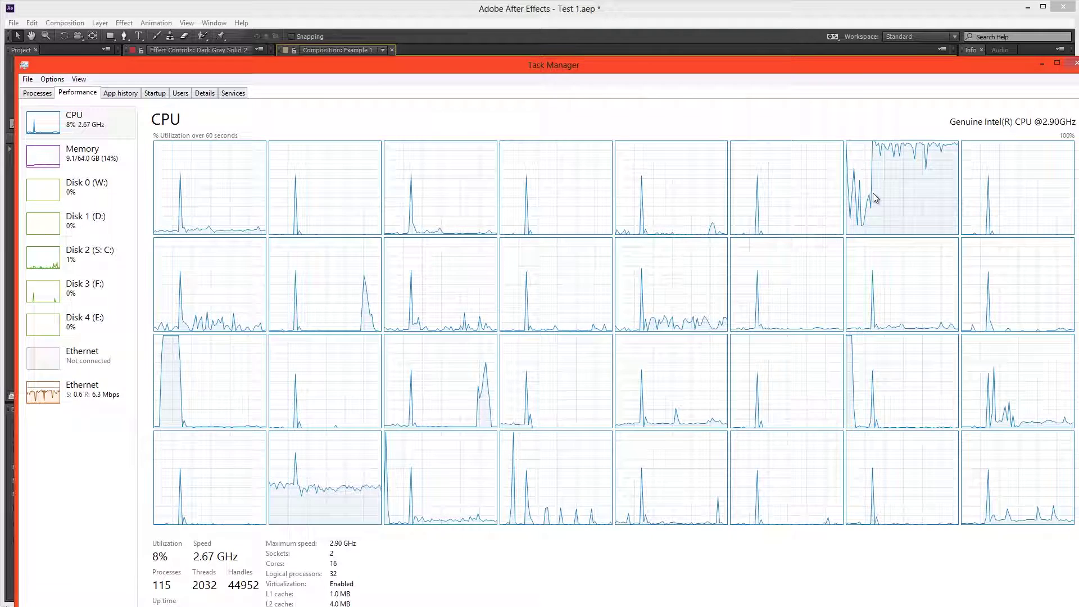
# Change the project colour depth from 32 bpc to 8 bits per channel and resume the preview render
pyautogui.click(1041, 64)
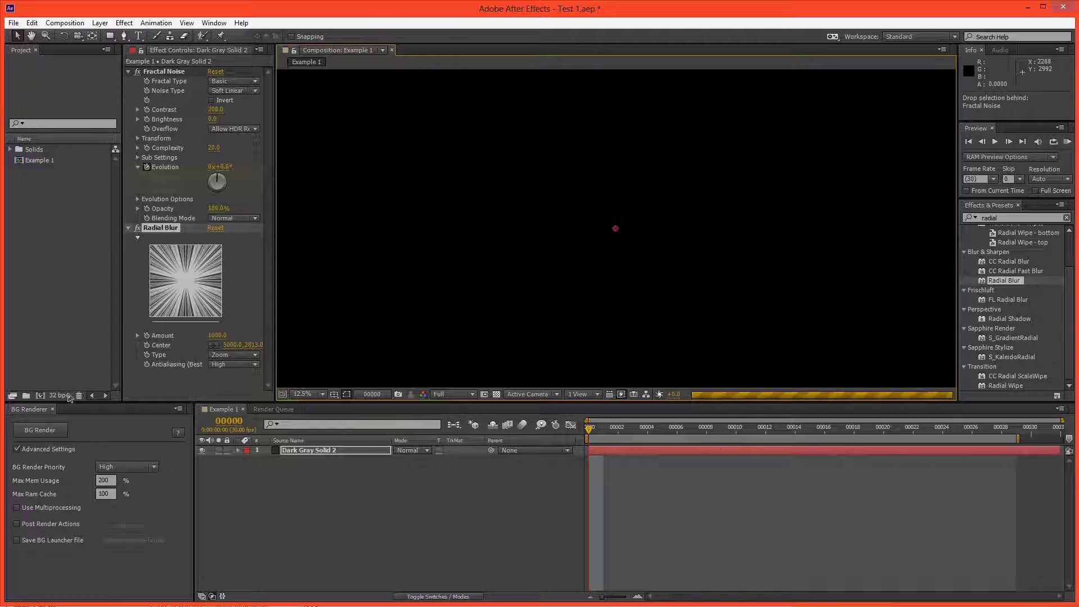
pyautogui.press('capslock')
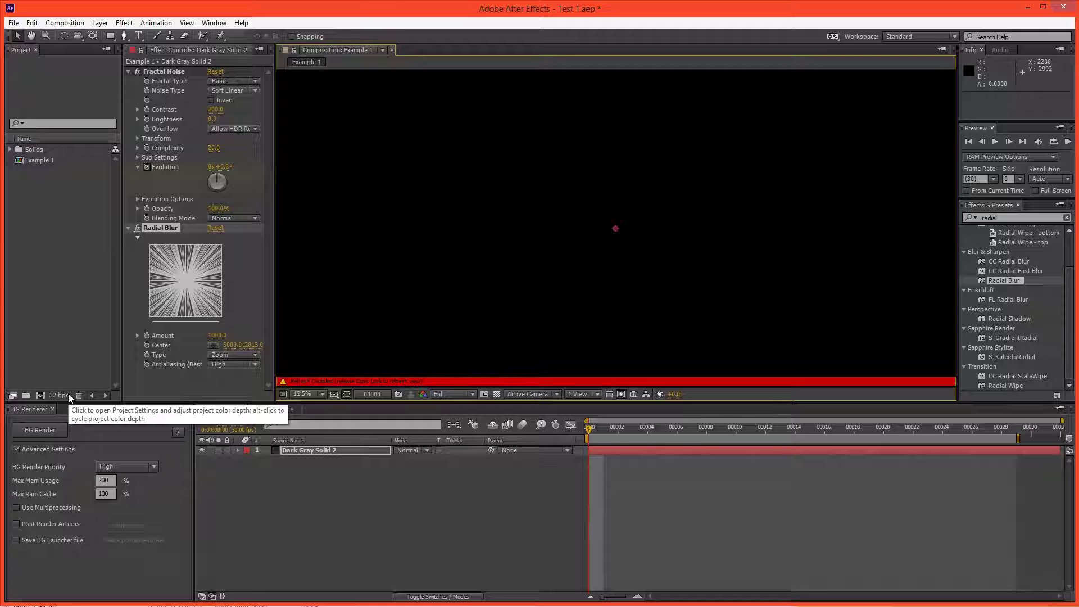
pyautogui.click(69, 395)
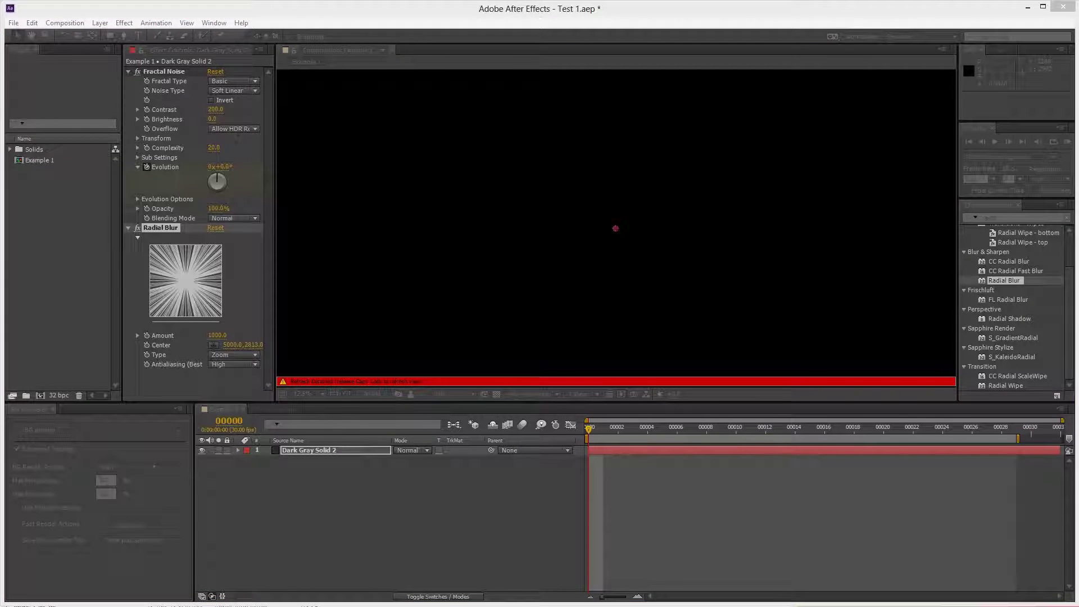
pyautogui.click(369, 294)
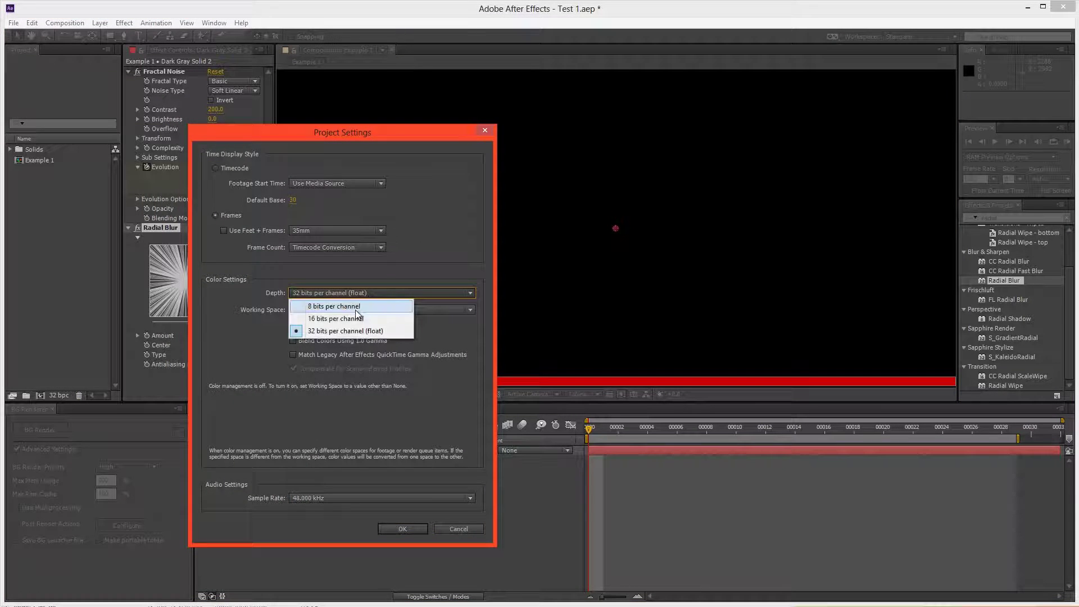
pyautogui.click(356, 307)
pyautogui.click(381, 527)
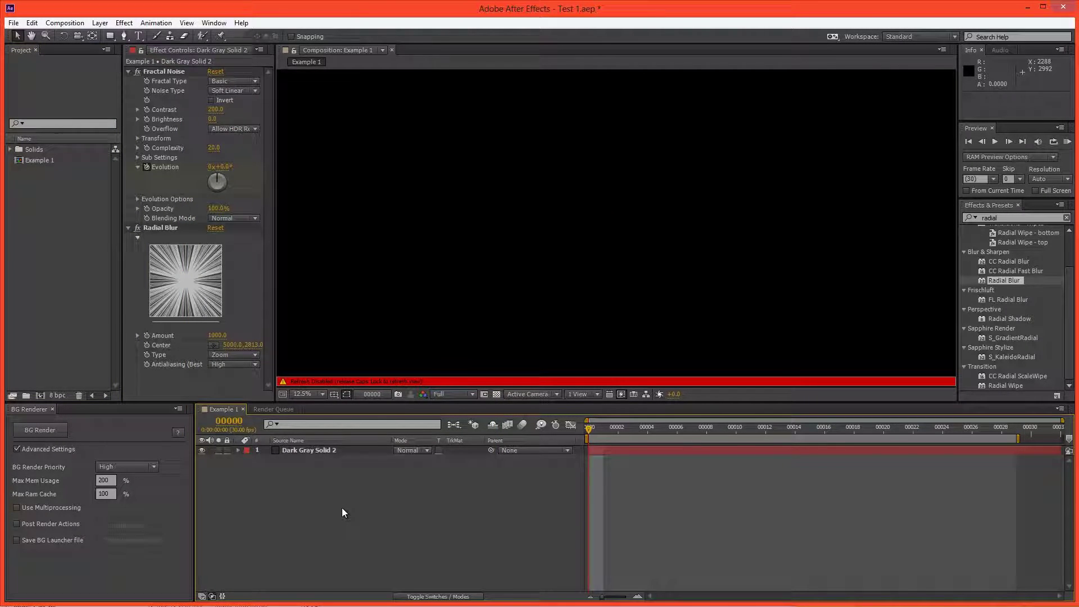
pyautogui.press('capslock')
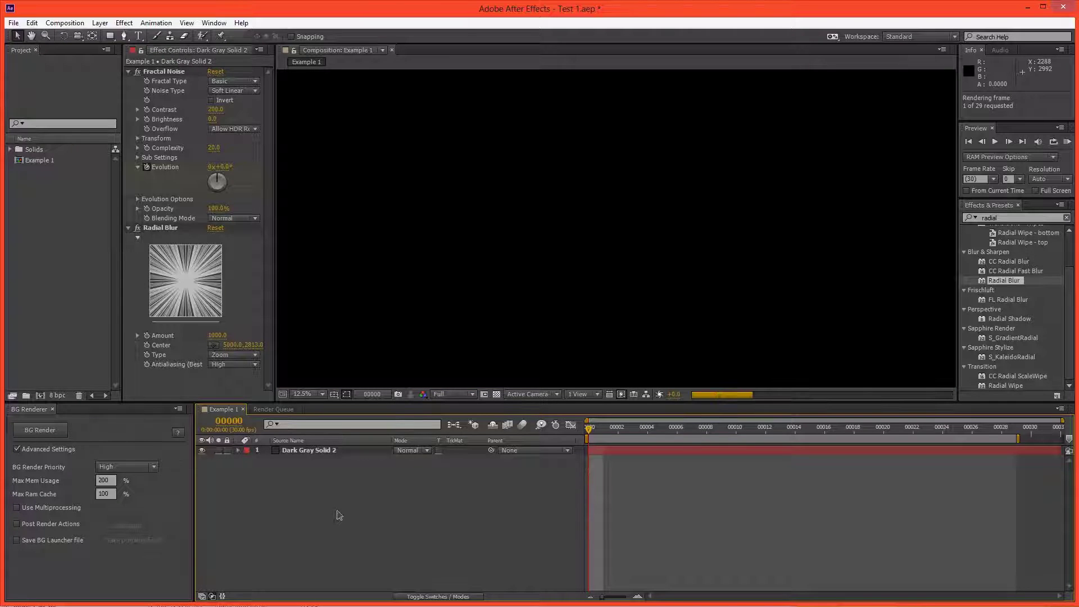
# Bring Task Manager forward and slide it down and back up to watch all 32 processors hit 100%
pyautogui.hotkey('alt', 'Tab')
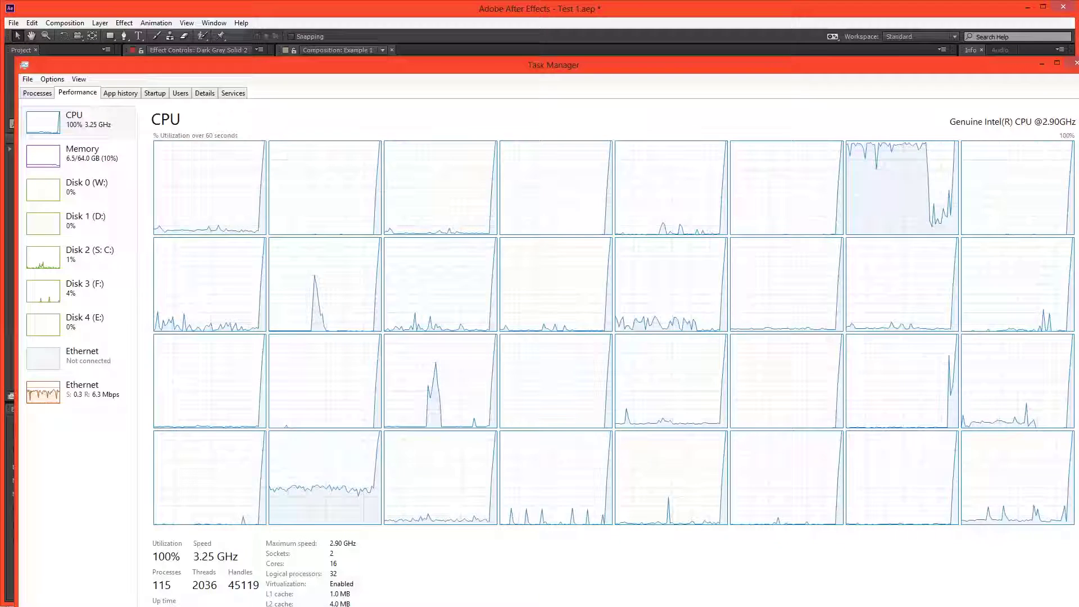
pyautogui.moveTo(146, 68); pyautogui.dragTo(93, 28)
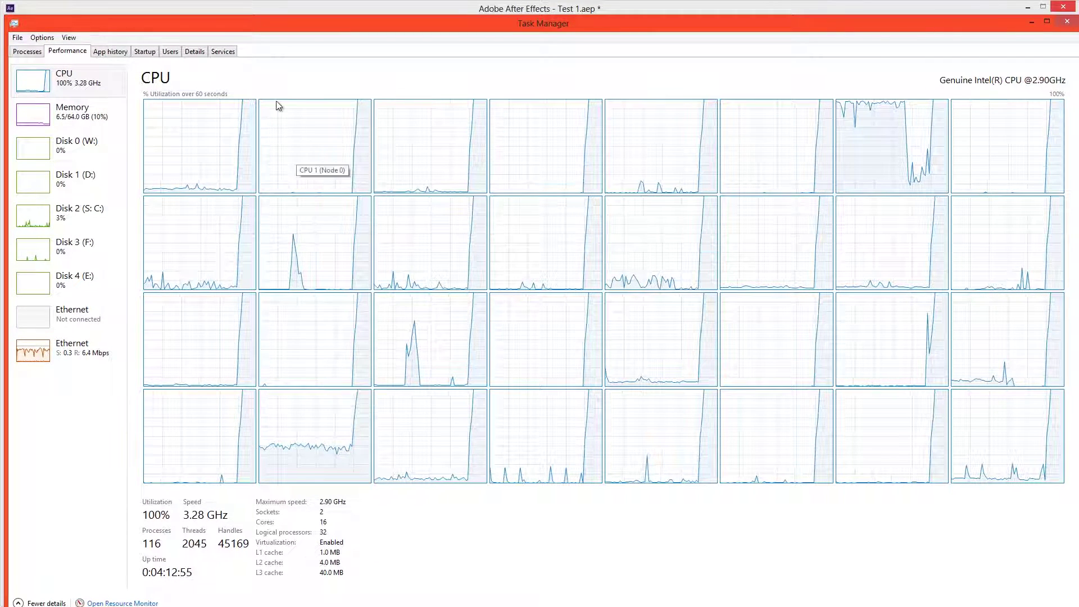
pyautogui.moveTo(251, 26); pyautogui.dragTo(248, 379)
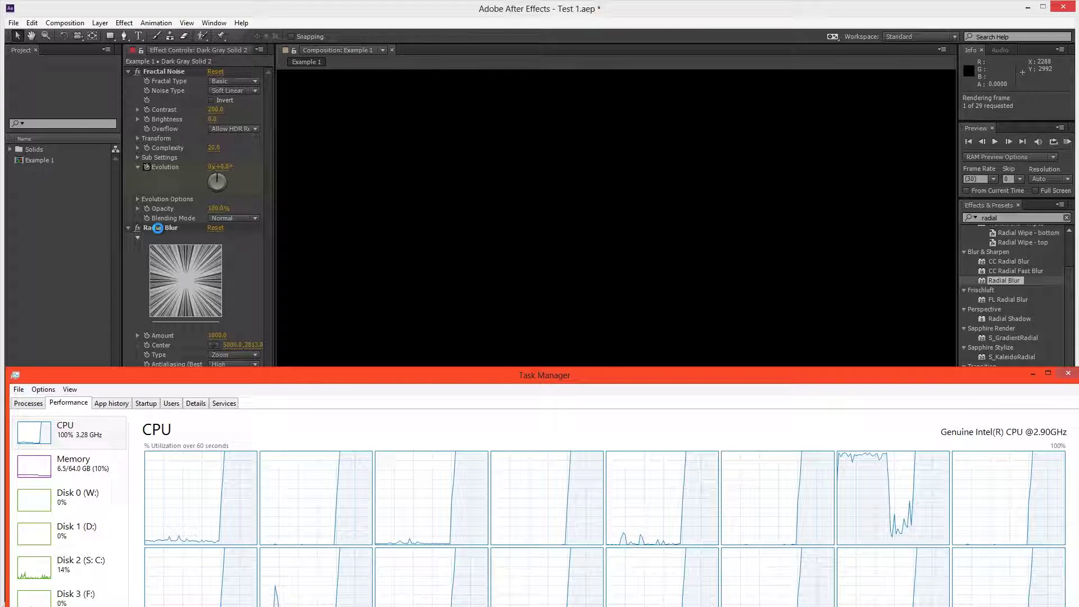
pyautogui.moveTo(115, 379); pyautogui.dragTo(109, 19)
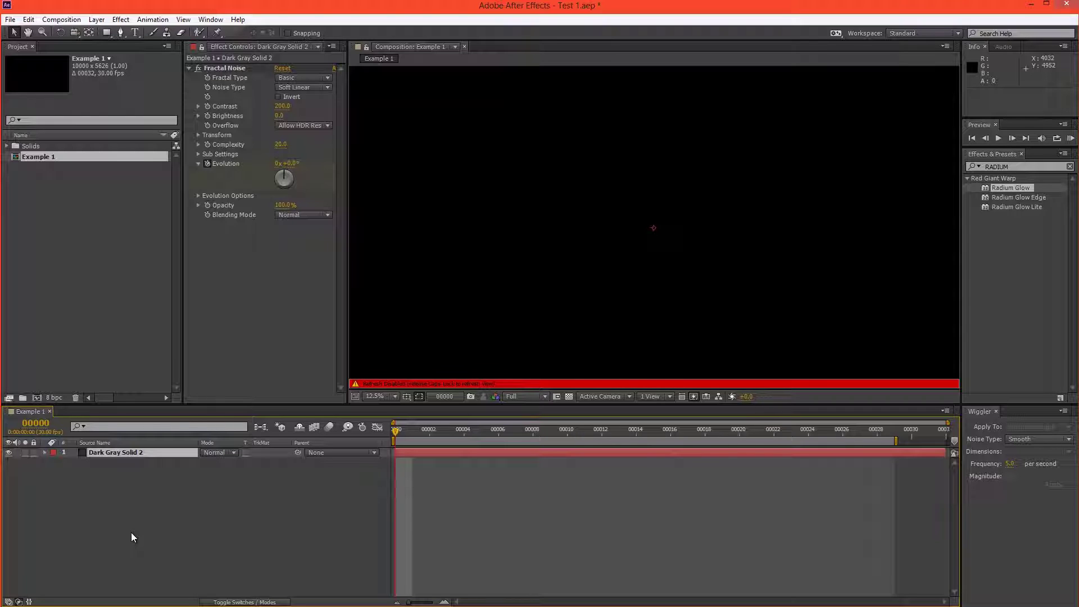
# Add Radium Glow below Fractal Noise, push Glow Radius to its 5000 maximum, then open Task Manager
pyautogui.click(1003, 190)
pyautogui.moveTo(993, 187); pyautogui.dragTo(310, 336)
pyautogui.click(281, 253)
pyautogui.write('1')
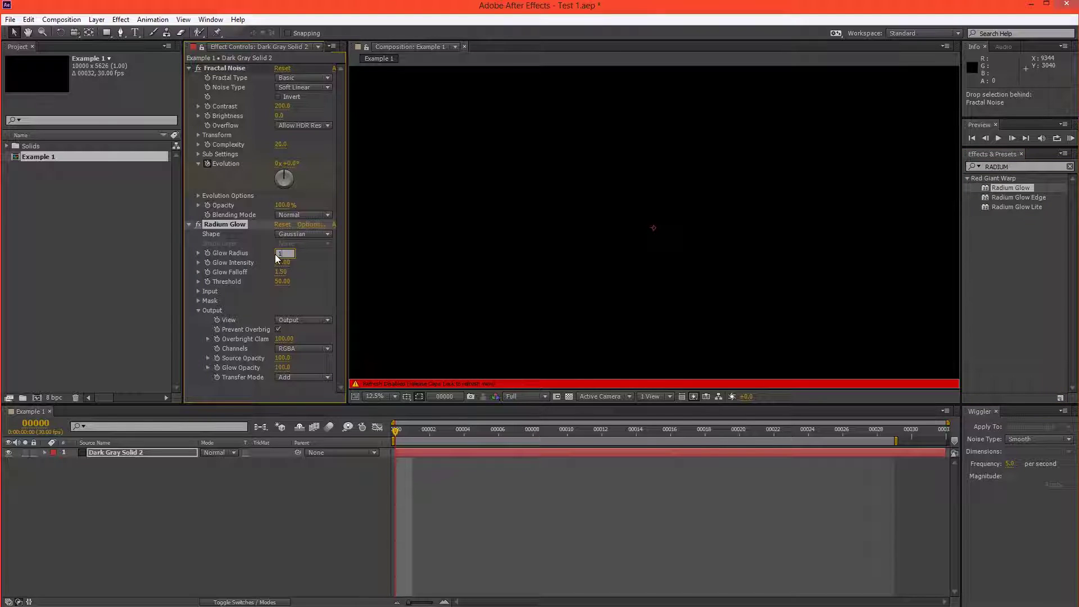
pyautogui.write('00.00')
pyautogui.press('Return')
pyautogui.click(192, 502)
pyautogui.press('capslock')
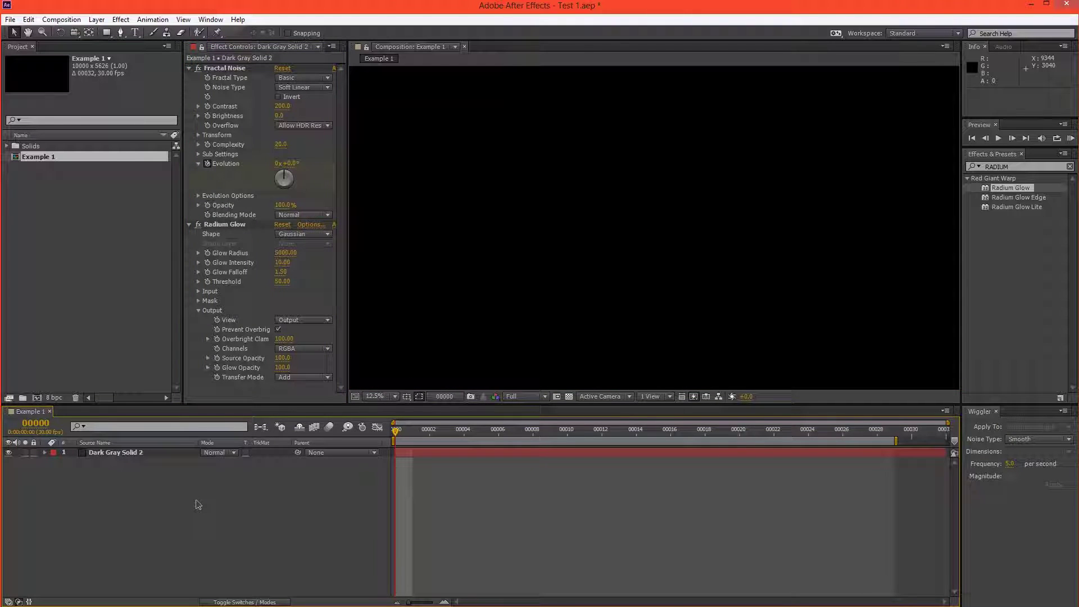
pyautogui.hotkey('ctrl', 'shift', 'Escape')
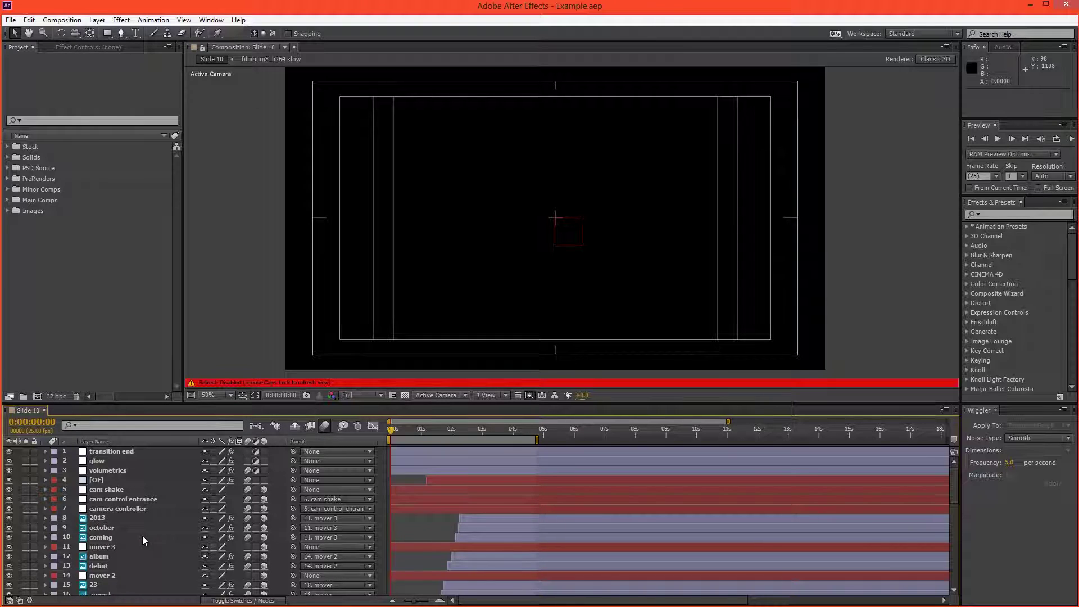
# Set RAM allocation per background CPU to 2 GB in Memory & Multiprocessing preferences
pyautogui.scroll(-10, 144, 534)
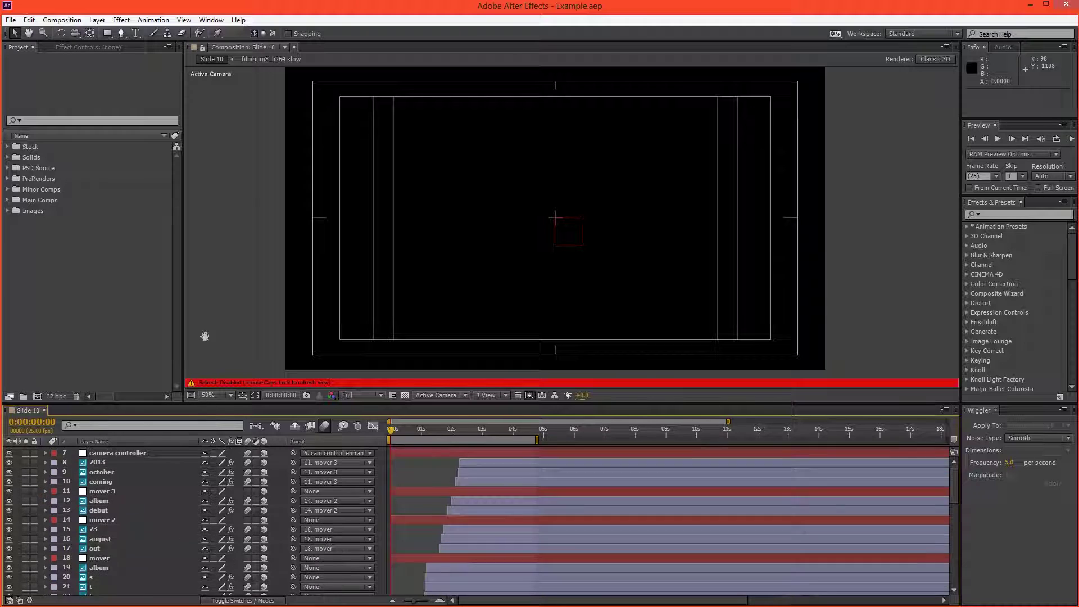
pyautogui.scroll(10, 295, 574)
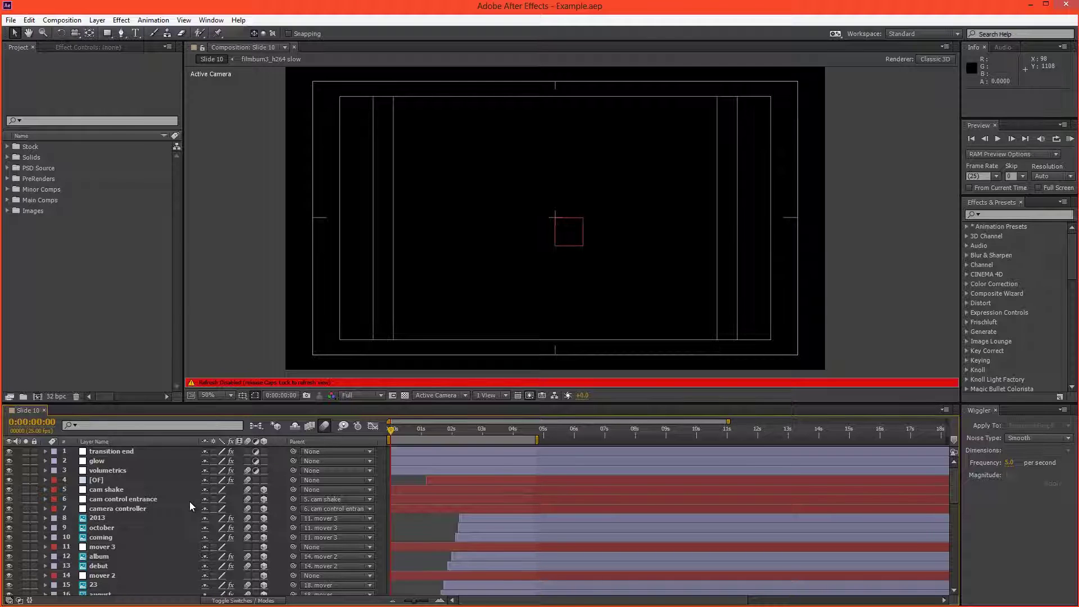
pyautogui.click(28, 20)
pyautogui.moveTo(84, 291)
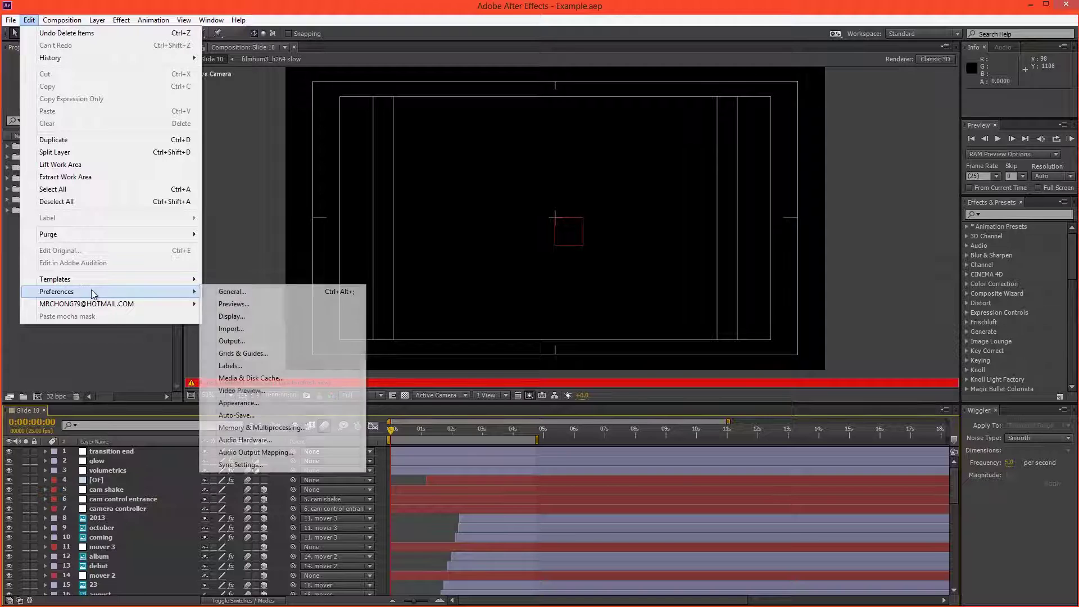
pyautogui.click(263, 428)
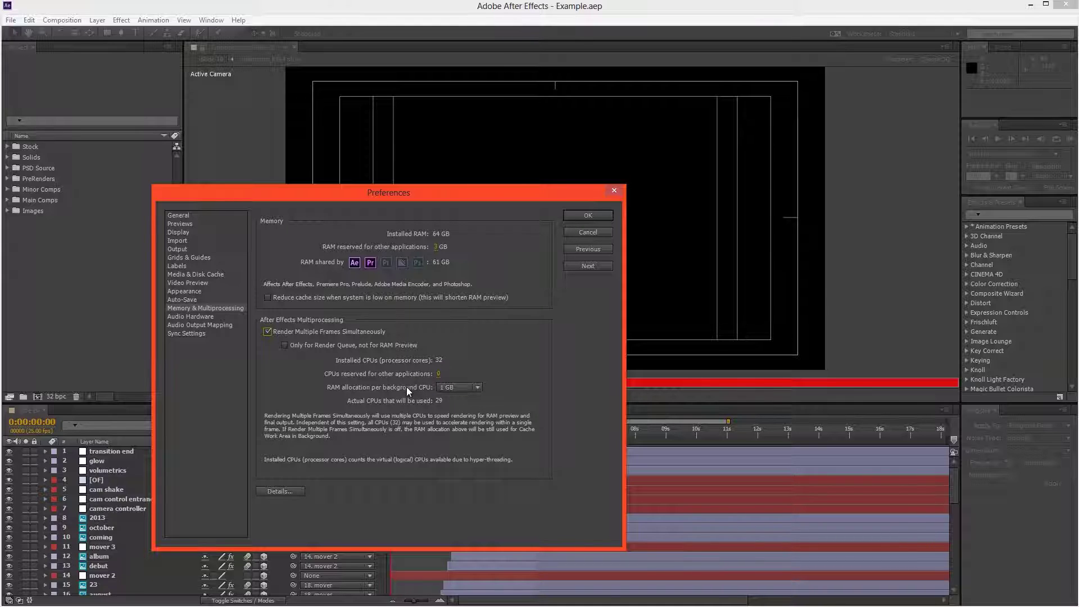
pyautogui.click(453, 390)
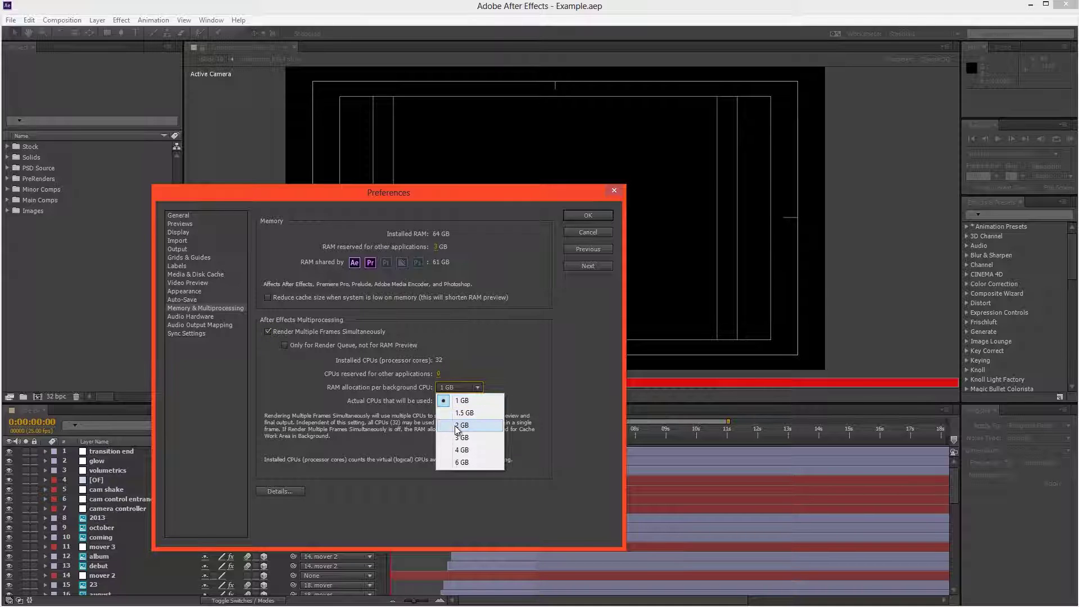
pyautogui.click(454, 426)
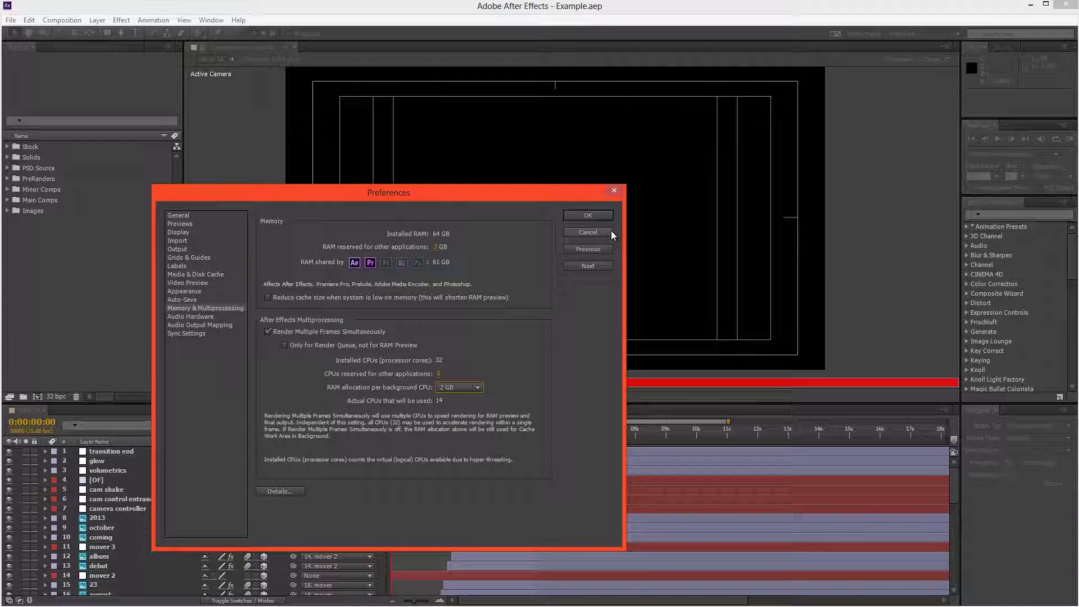
pyautogui.click(588, 216)
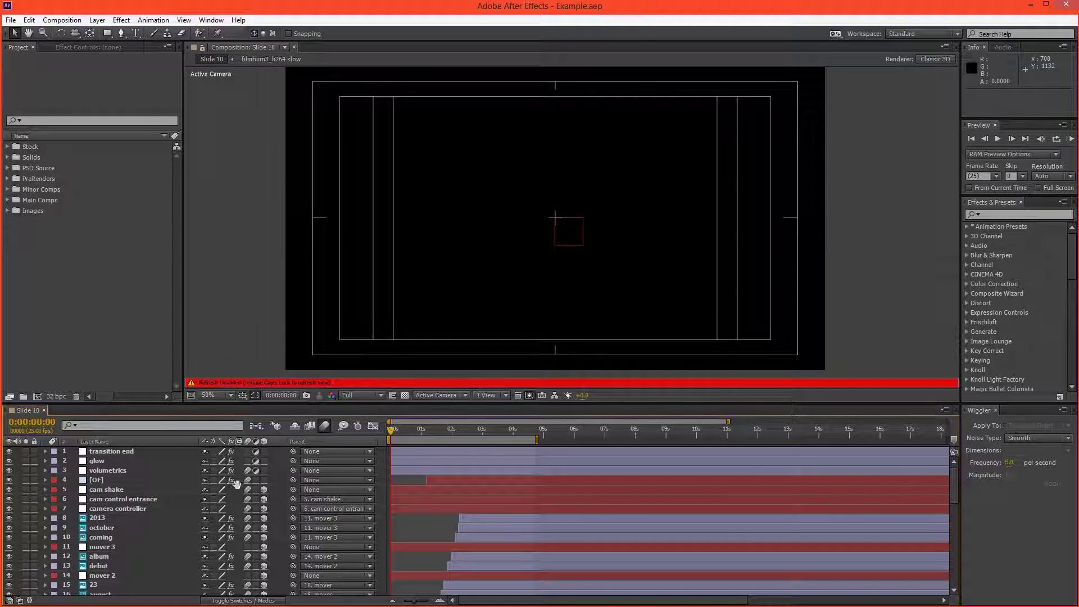
# Queue Slide 10 with Ctrl+M and render it as a Custom TIFF Sequence to TEST1_[#####].tif
pyautogui.hotkey('ctrl', 'm')
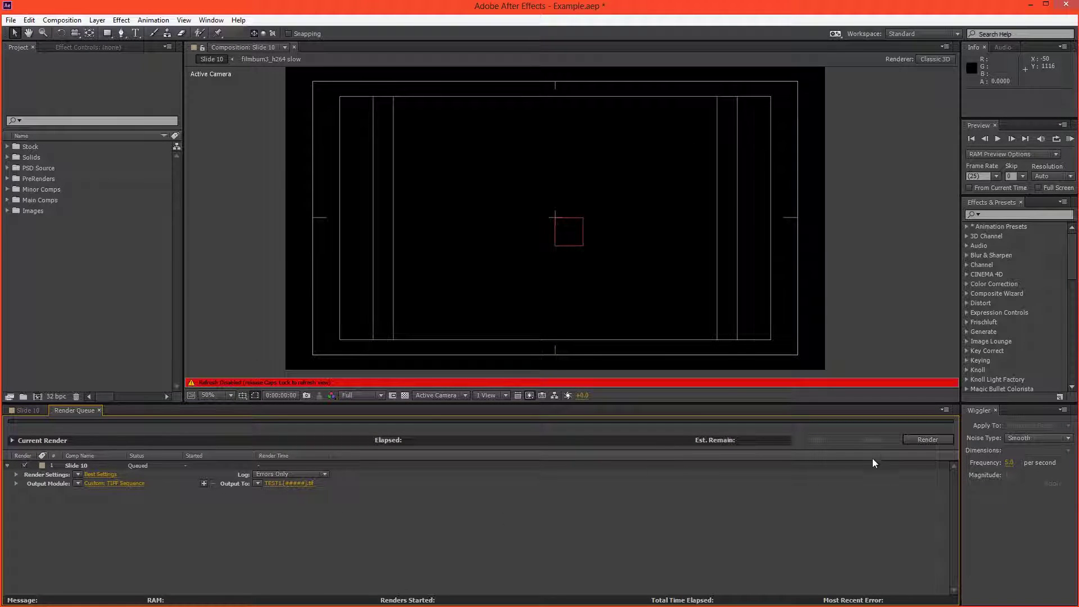
pyautogui.click(926, 439)
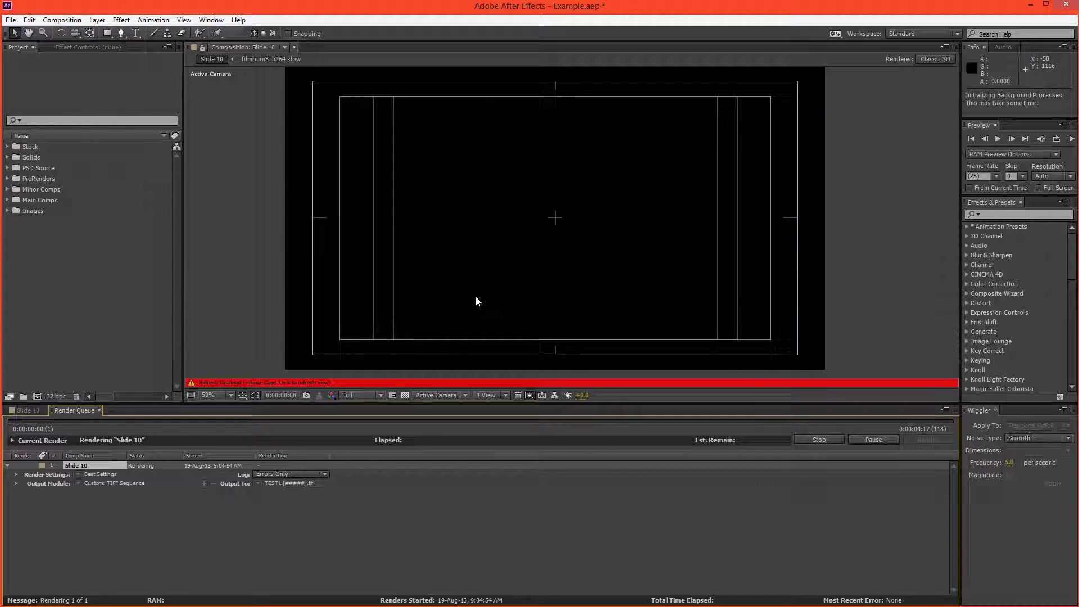
# Show Task Manager's per-core CPU graphs and shift the window to check Slide 10's render progress
pyautogui.hotkey('ctrl', 'shift', 'Escape')
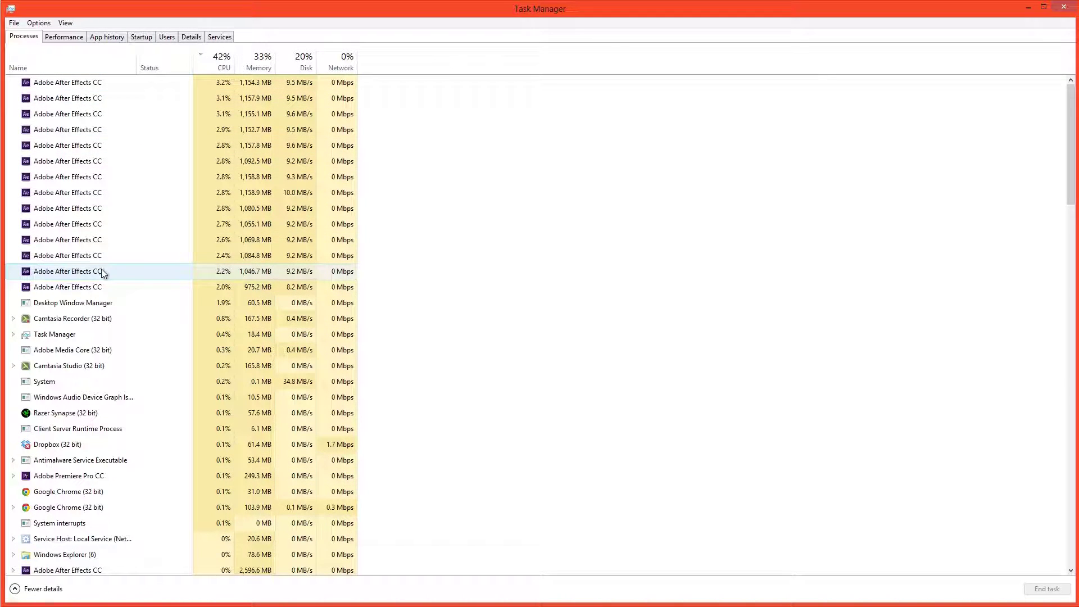
pyautogui.click(78, 41)
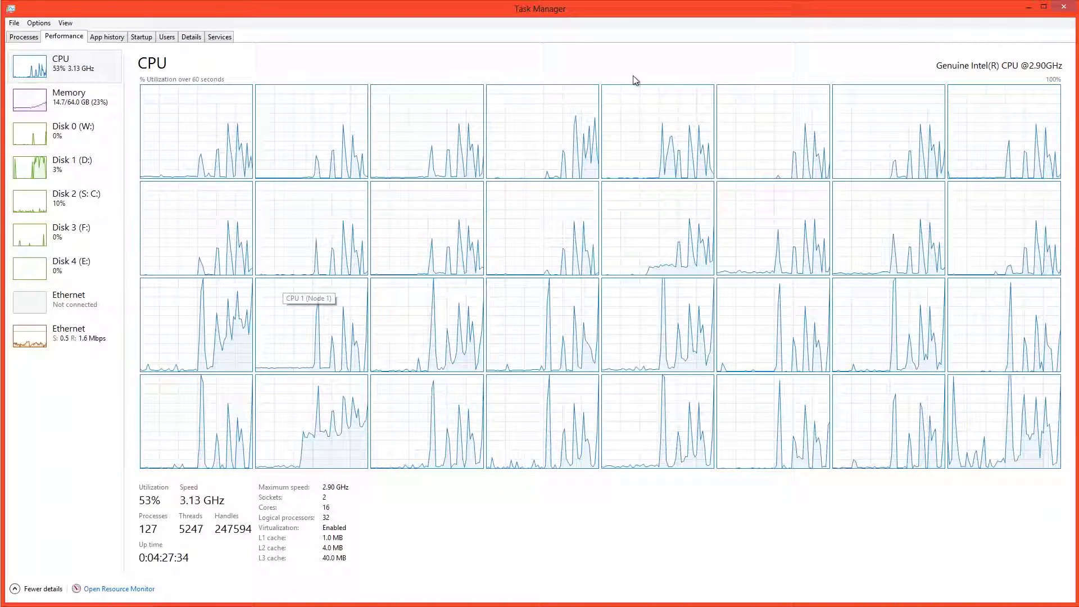
pyautogui.moveTo(610, 16); pyautogui.dragTo(611, 362)
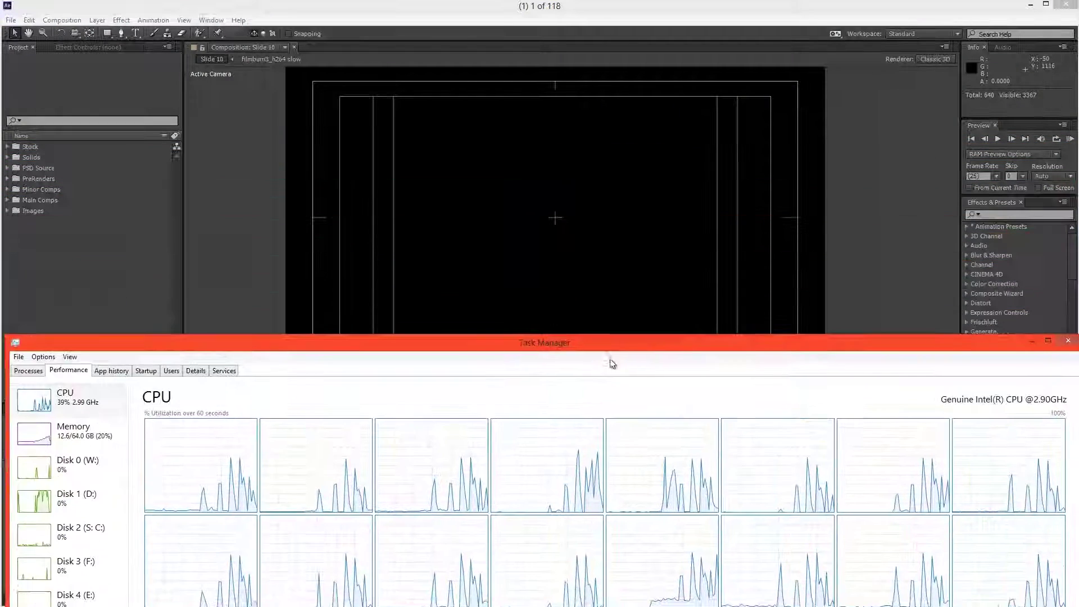
pyautogui.click(611, 349)
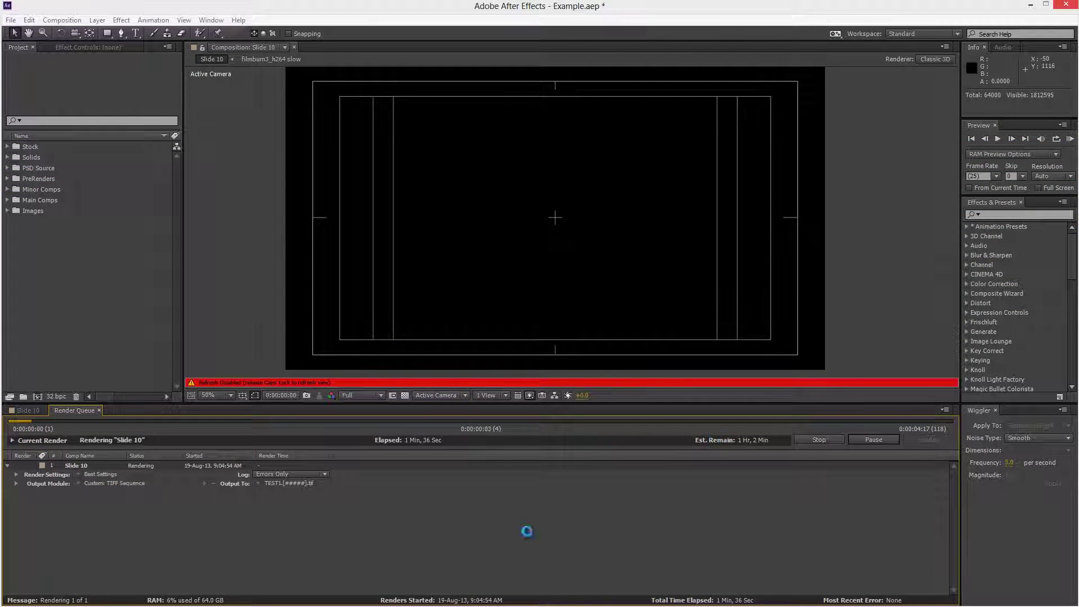
pyautogui.hotkey('alt', 'Tab')
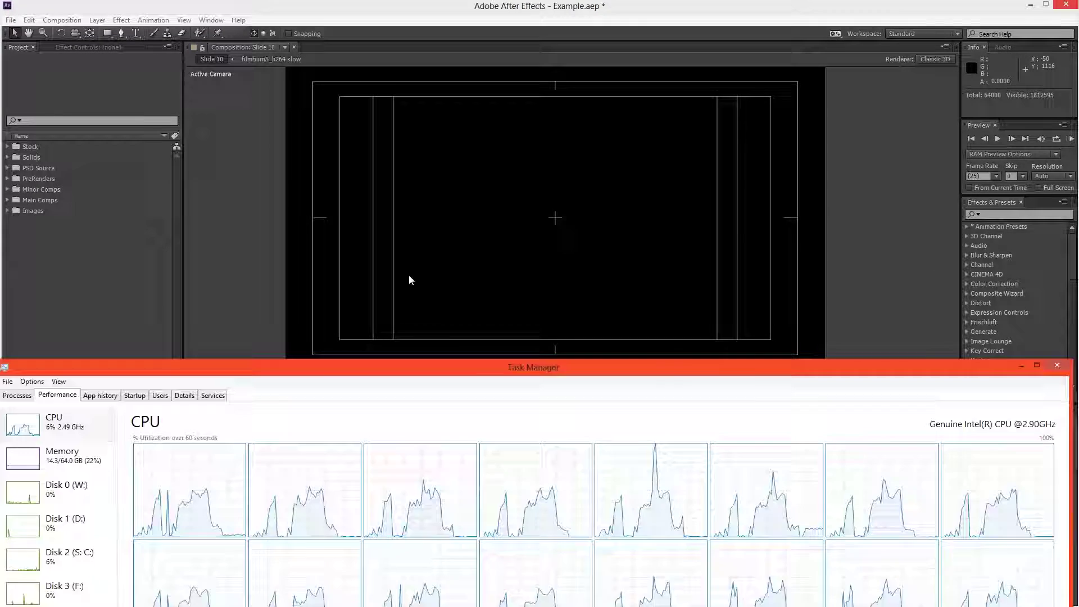
pyautogui.moveTo(396, 353); pyautogui.dragTo(391, 20)
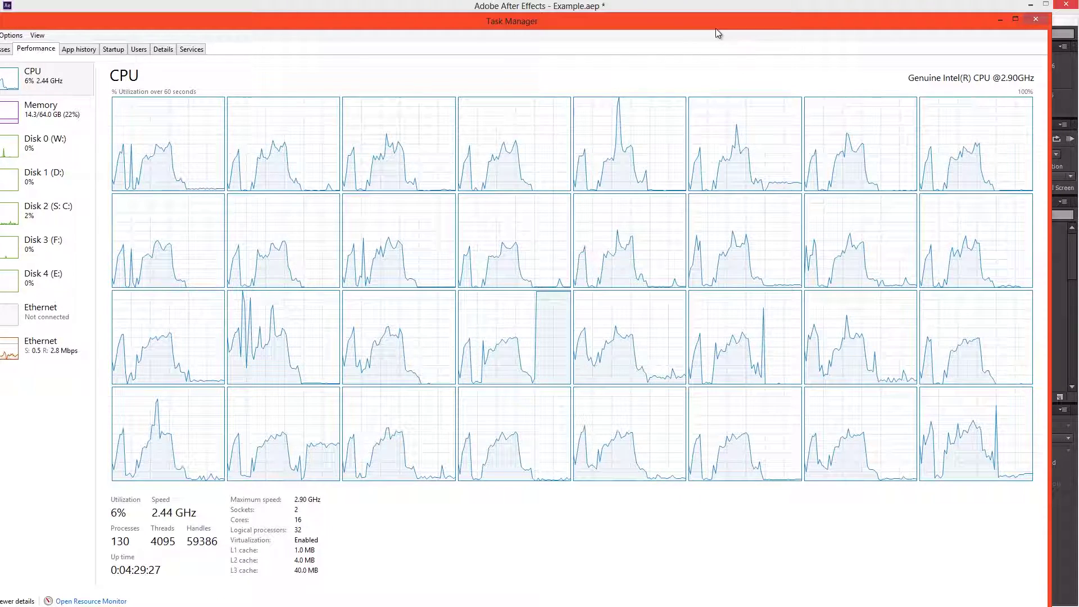
pyautogui.moveTo(716, 28); pyautogui.dragTo(734, 5)
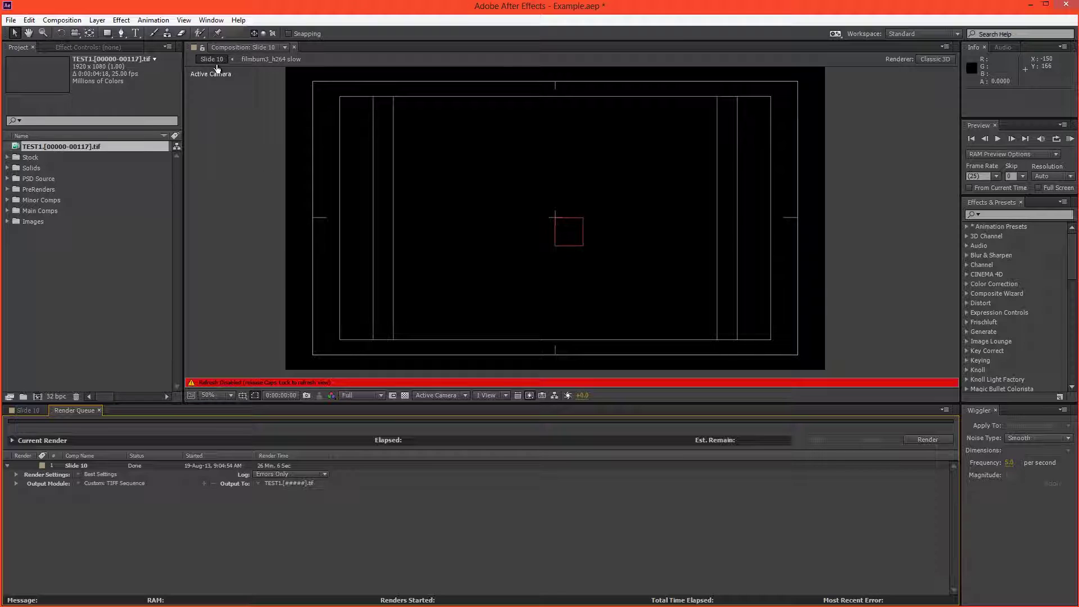
# Open BG Renderer.jsxbin from the Window menu, dock it bottom-left, and show the Slide 10 timeline
pyautogui.click(212, 21)
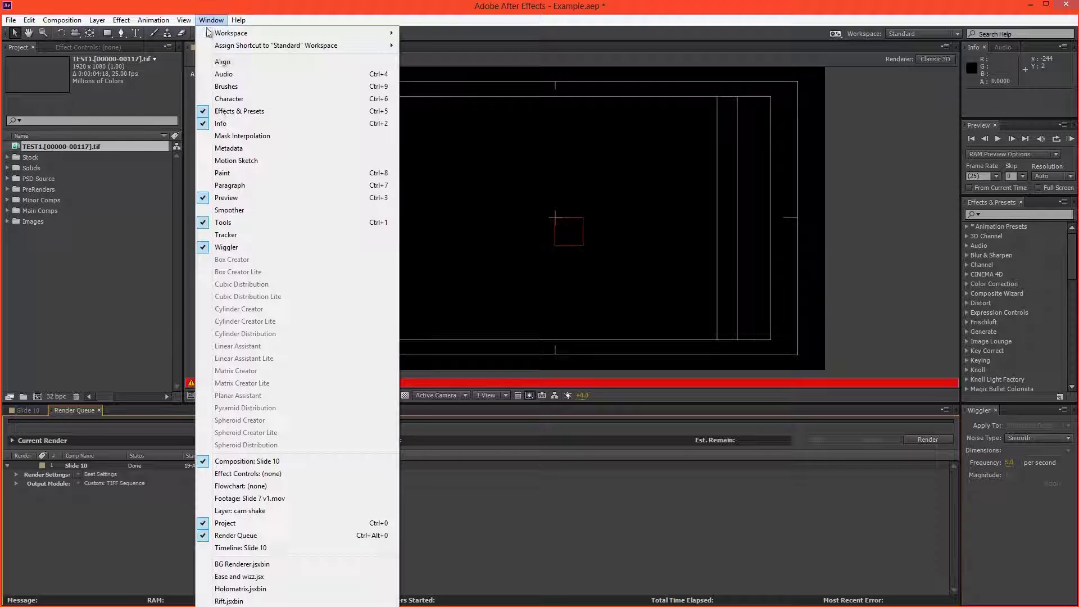
pyautogui.click(232, 565)
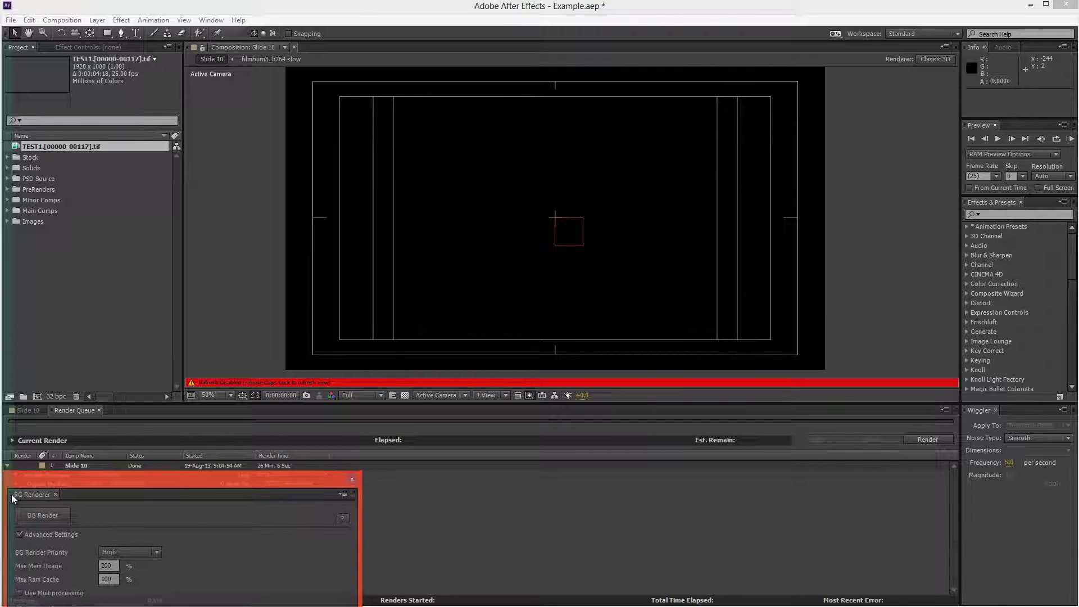
pyautogui.moveTo(13, 499); pyautogui.dragTo(16, 498)
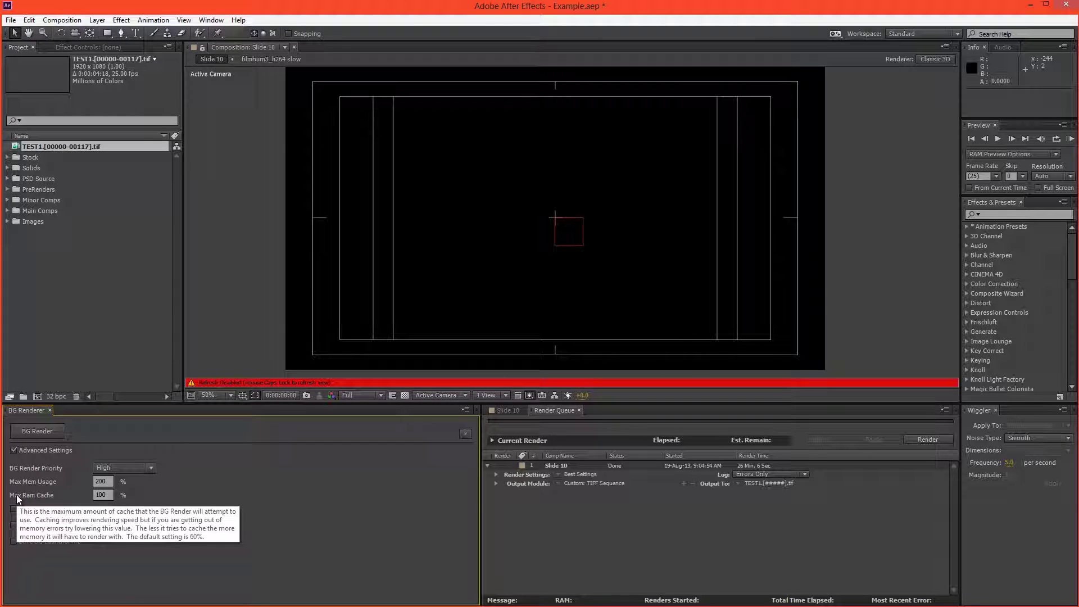
pyautogui.click(506, 411)
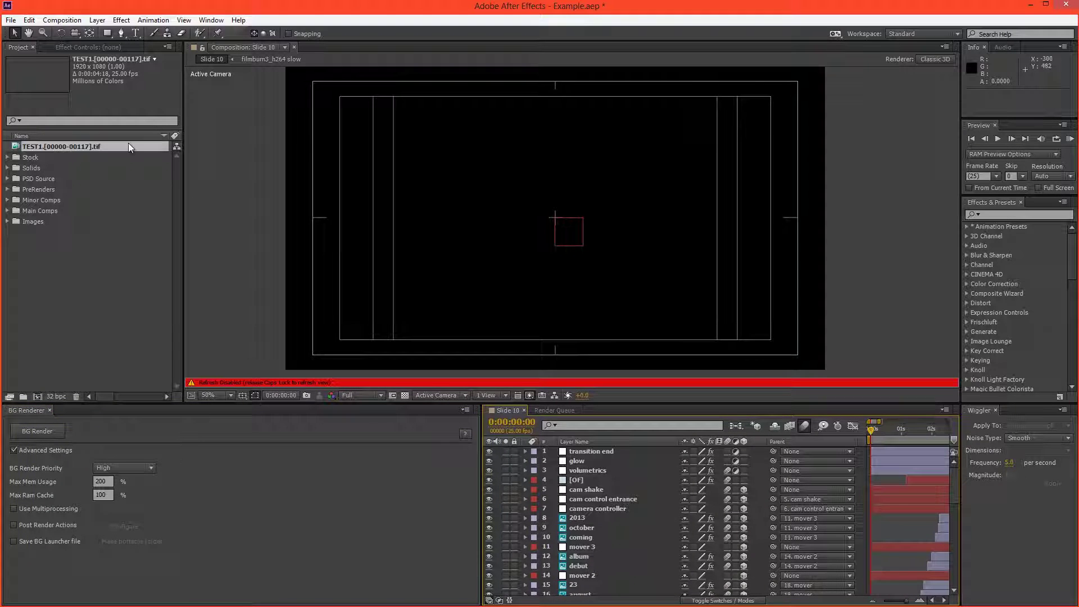
pyautogui.click(29, 20)
pyautogui.moveTo(79, 293)
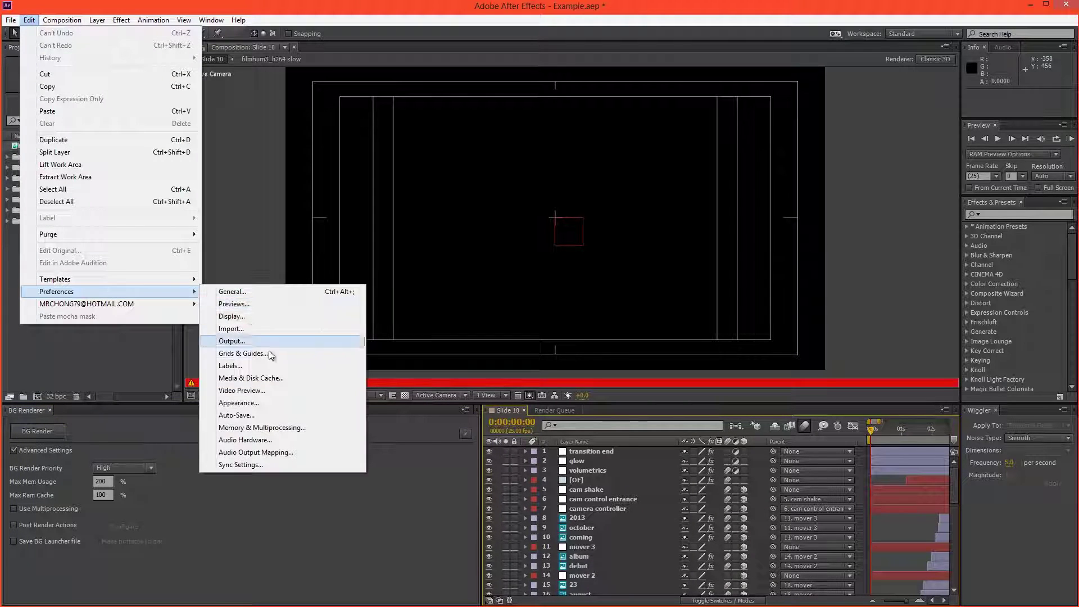
pyautogui.click(272, 429)
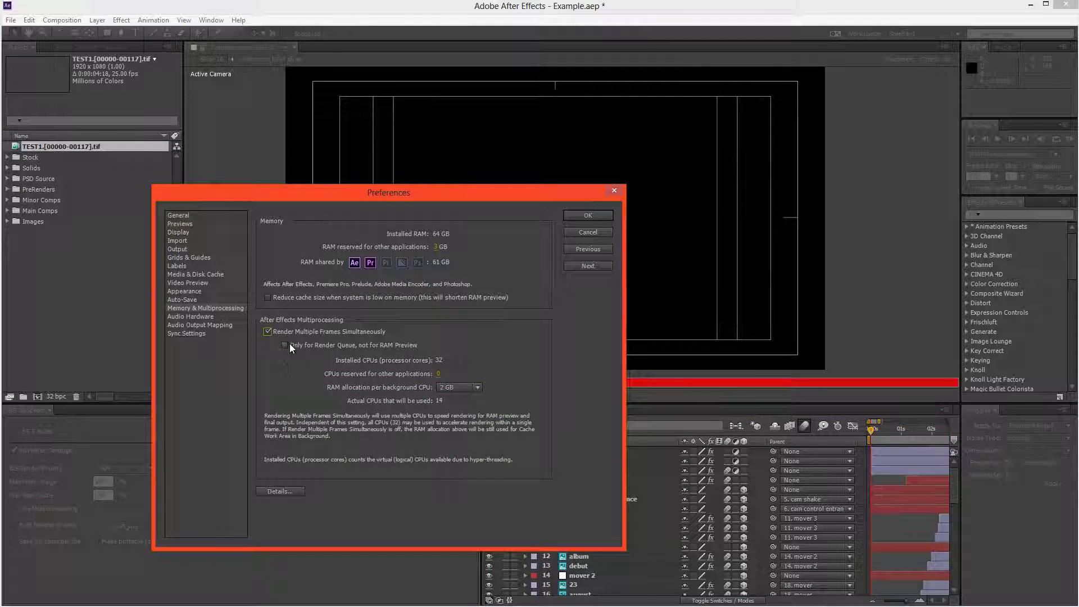
pyautogui.click(286, 334)
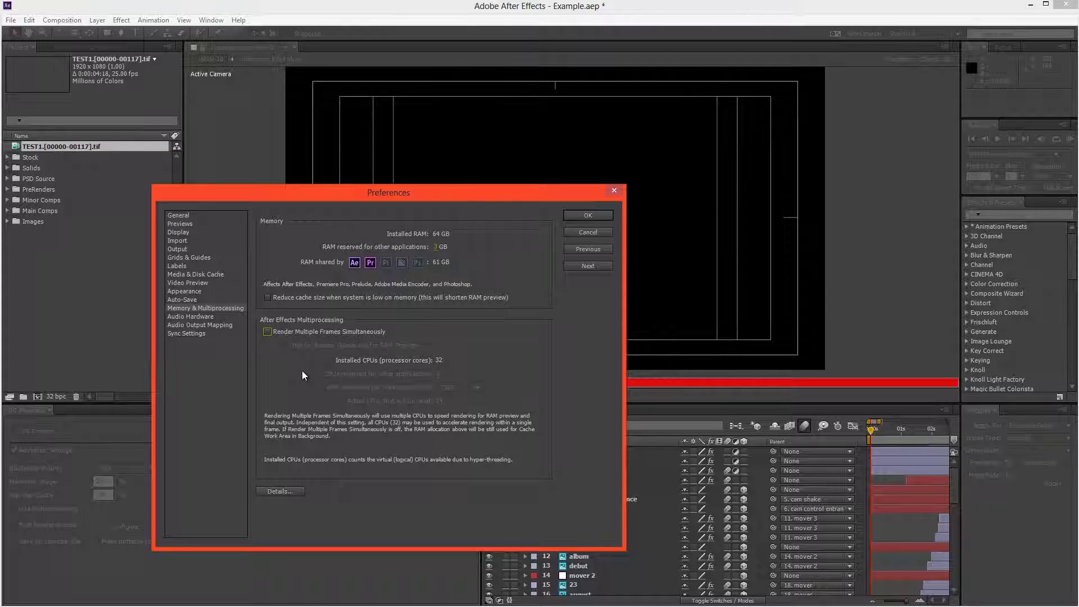
pyautogui.click(204, 276)
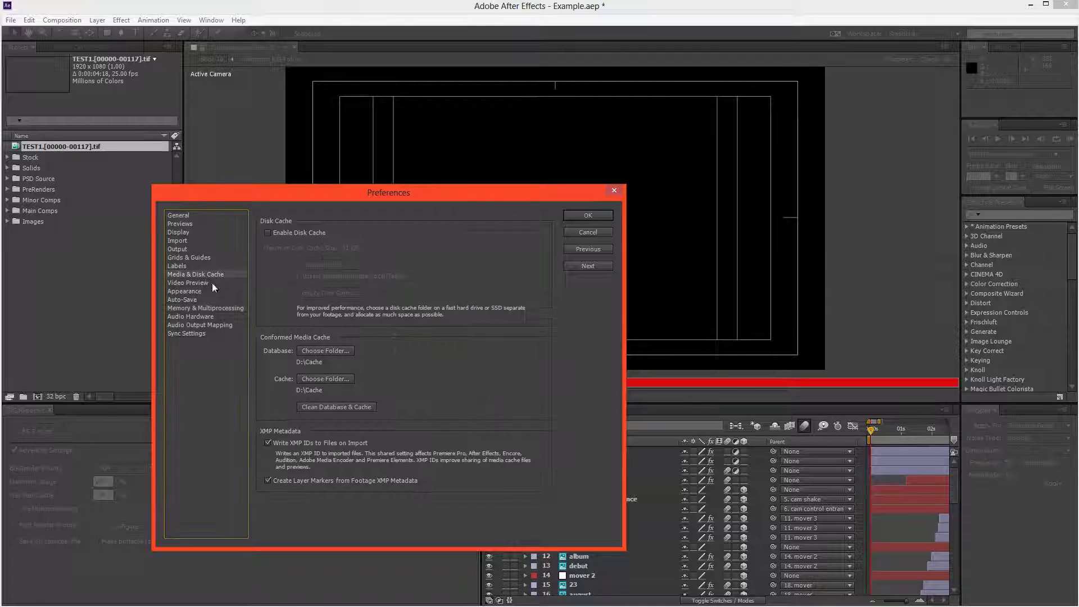
pyautogui.click(313, 404)
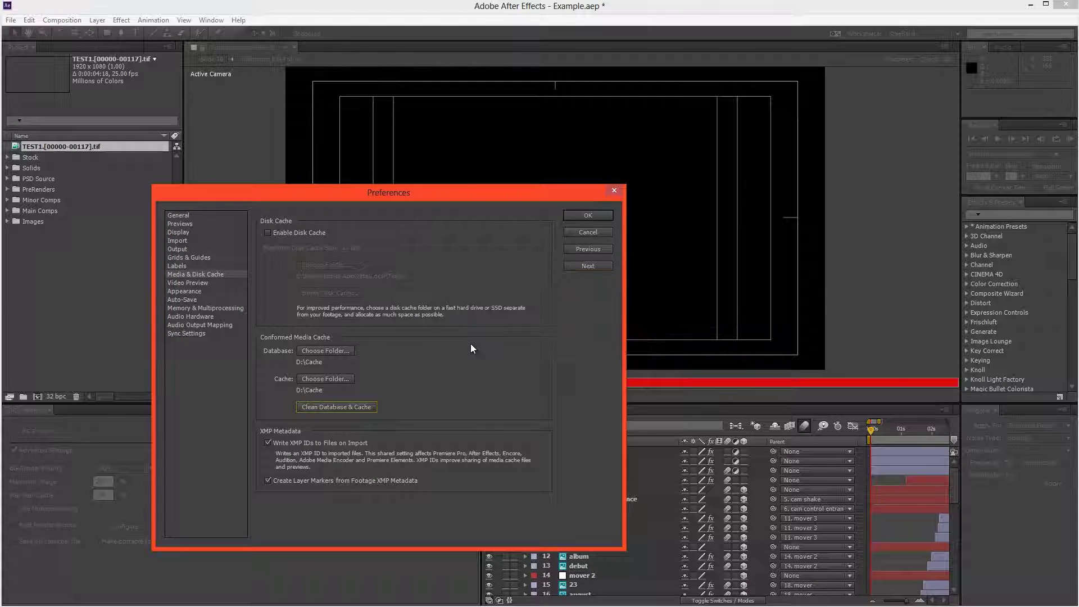
pyautogui.click(578, 215)
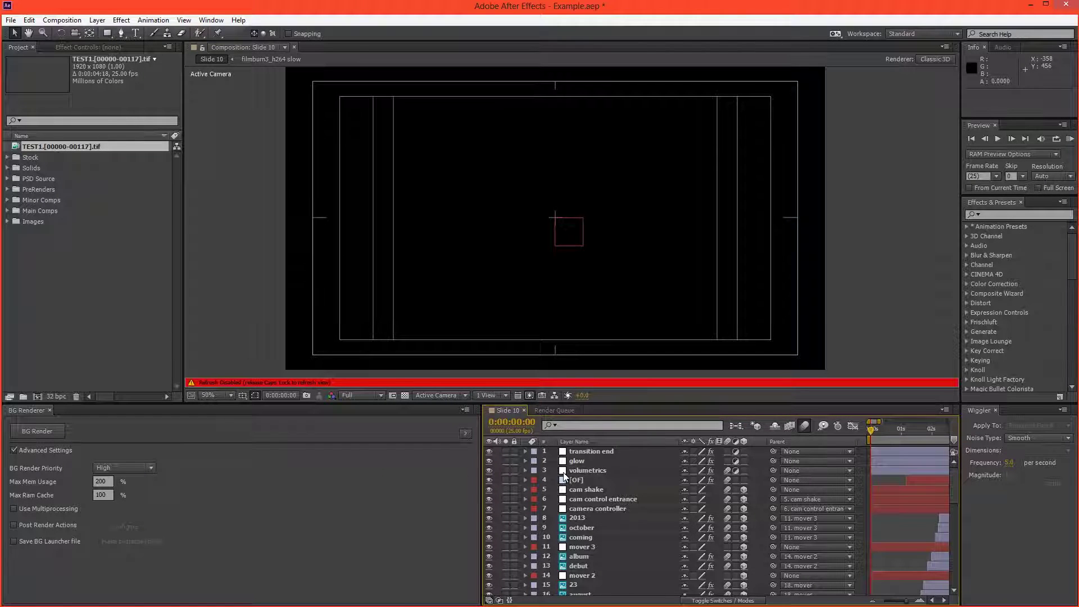
# Queue Slide 10 again with Multi-Machine Settings and the Multi-Machine Sequence output module
pyautogui.hotkey('ctrl', 'm')
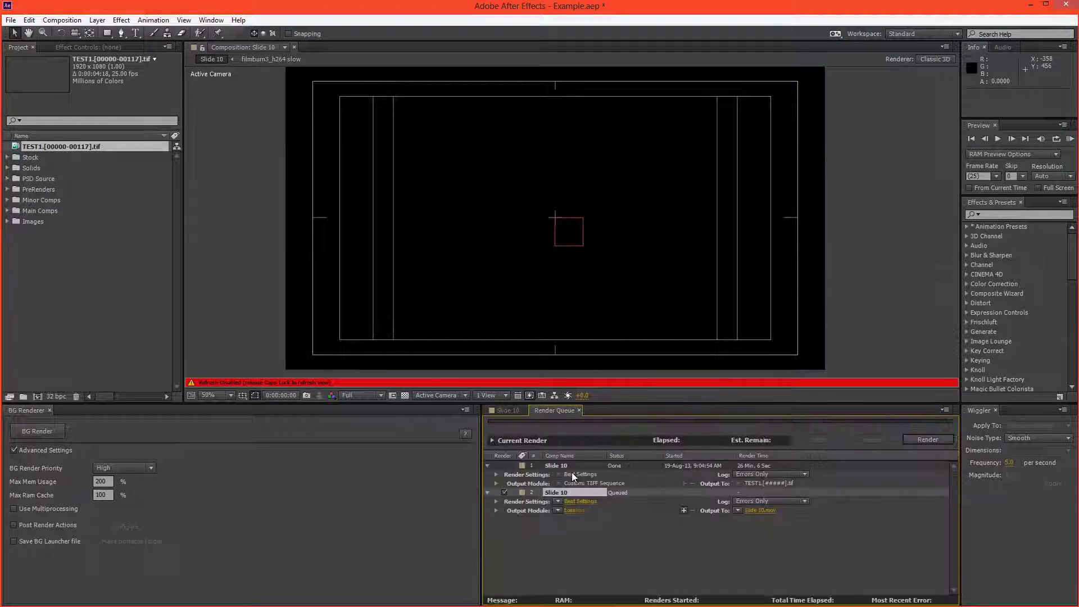
pyautogui.click(558, 501)
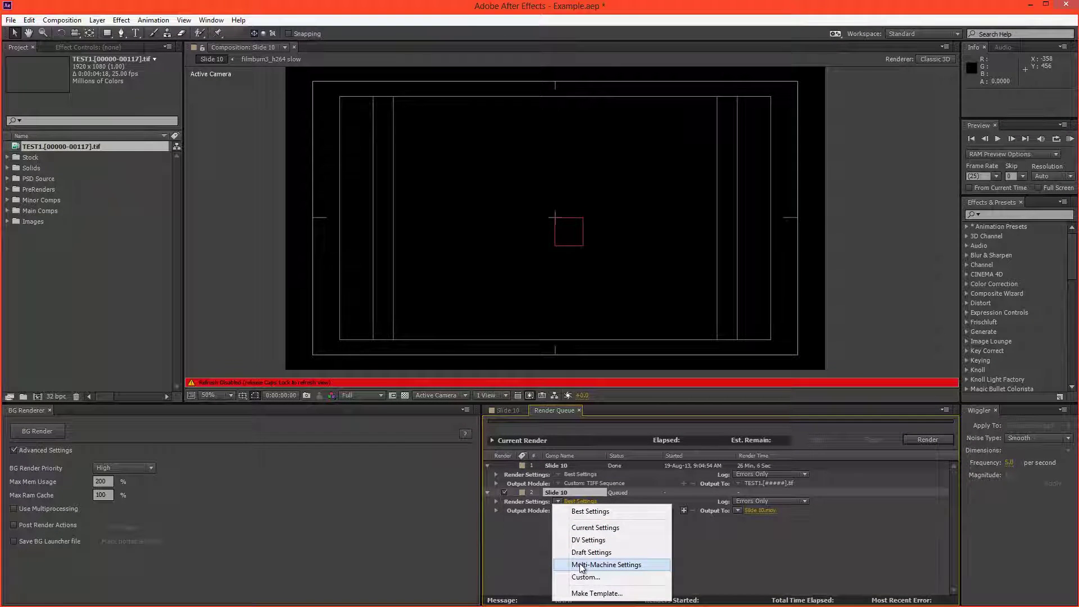
pyautogui.click(596, 564)
pyautogui.click(558, 512)
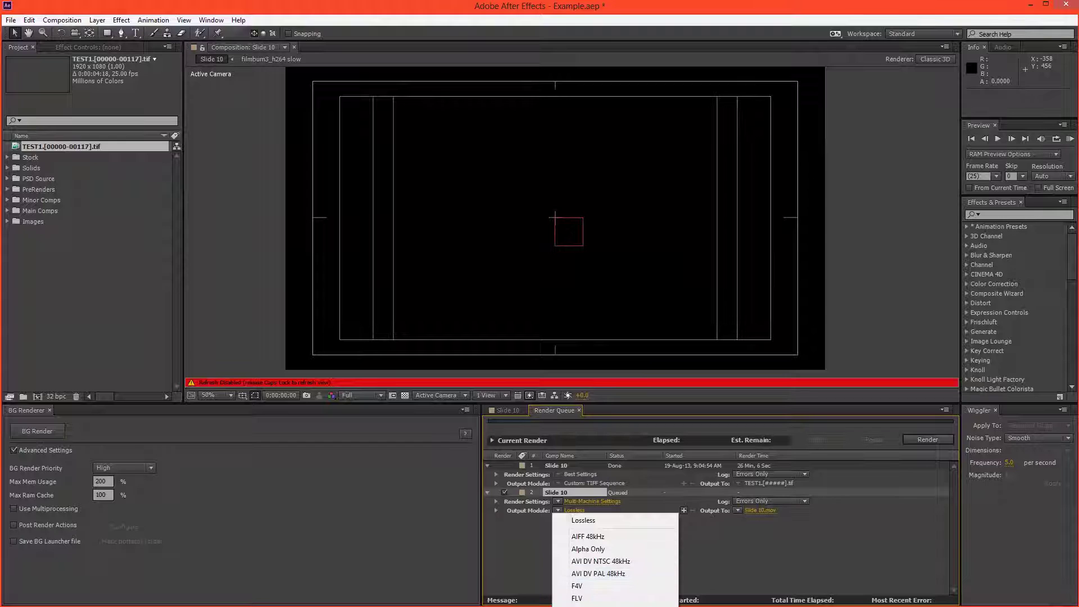
pyautogui.click(620, 575)
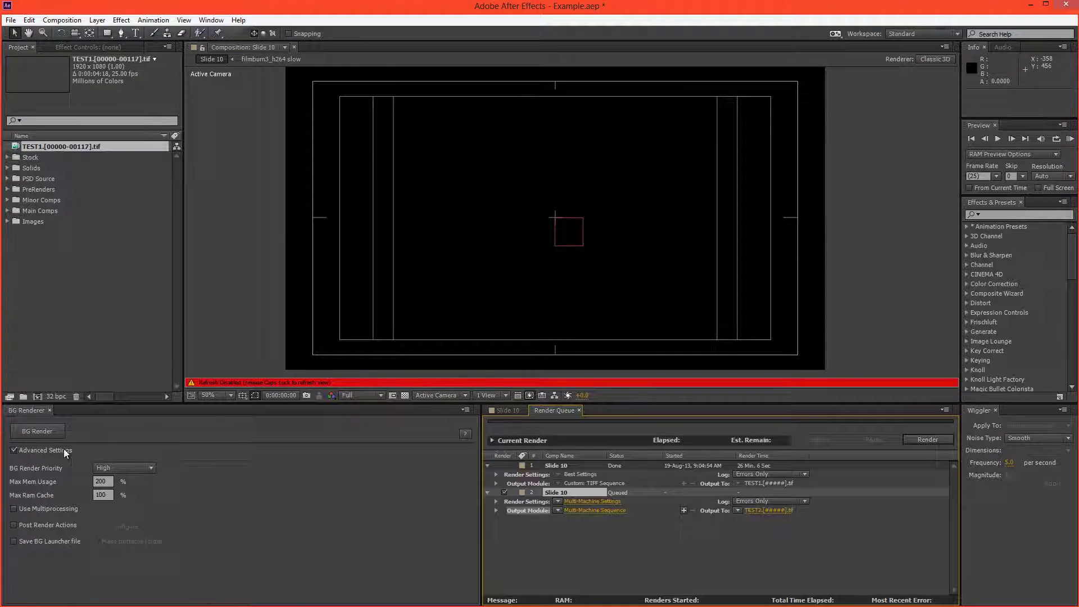
# Start the first two BG Renderer instances on the second Slide 10 job, saving the project each time
pyautogui.click(49, 433)
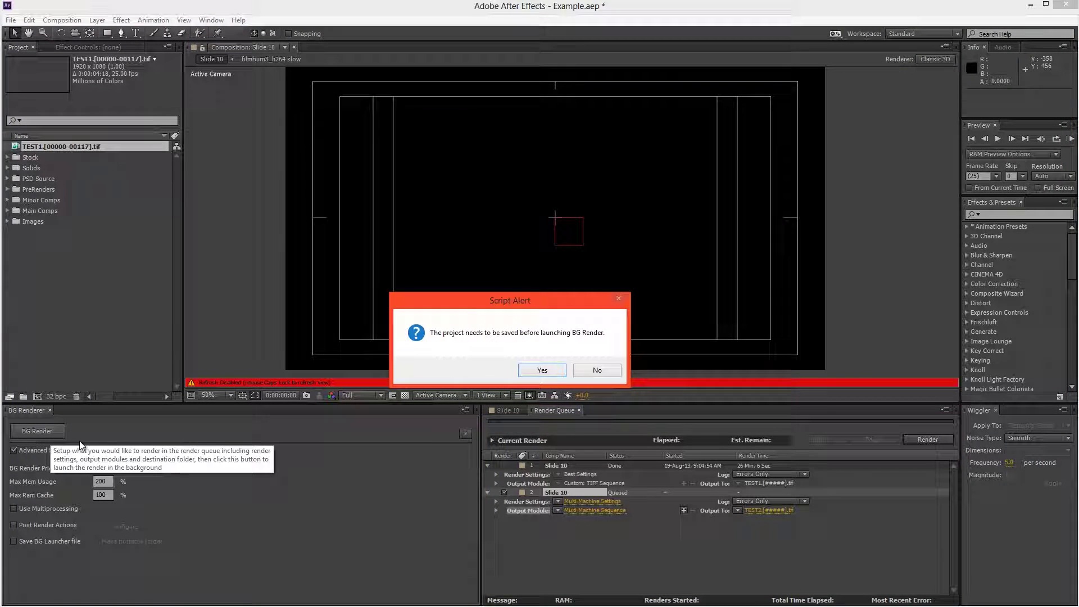
pyautogui.click(545, 372)
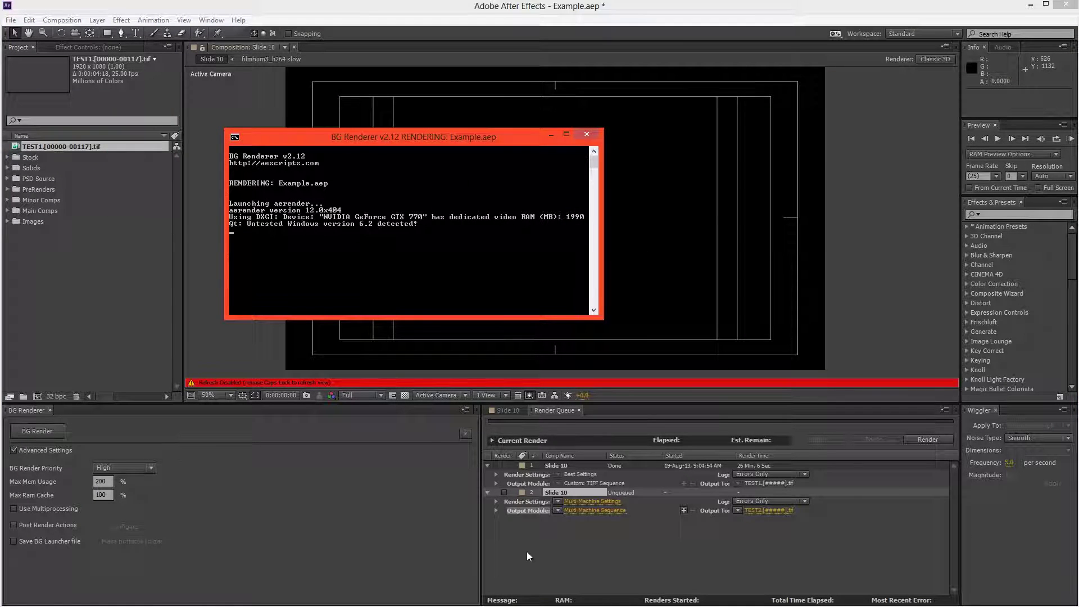
pyautogui.click(512, 503)
pyautogui.click(505, 493)
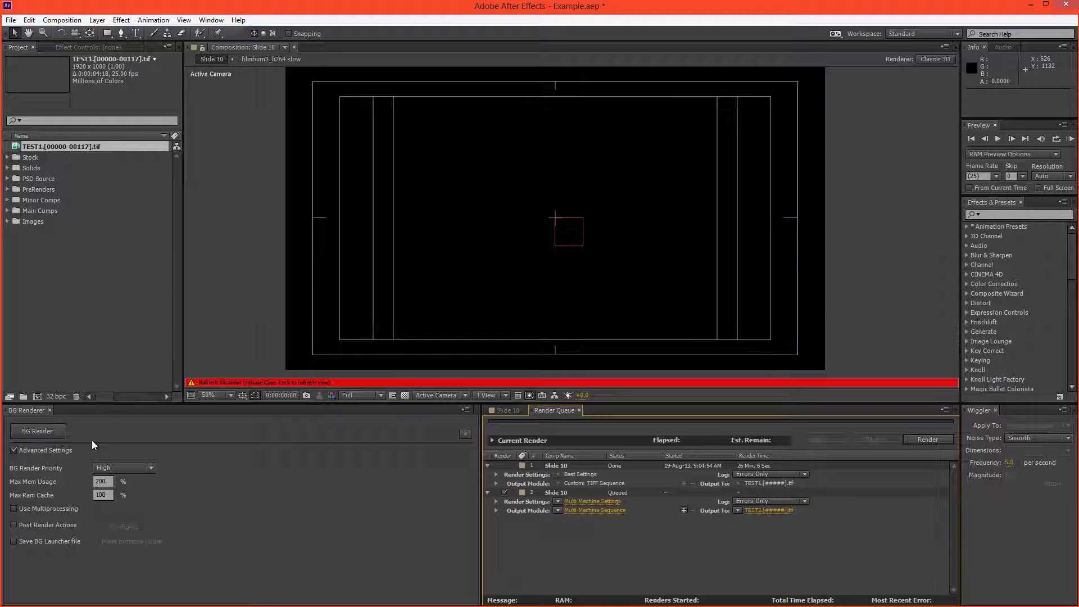
pyautogui.click(60, 434)
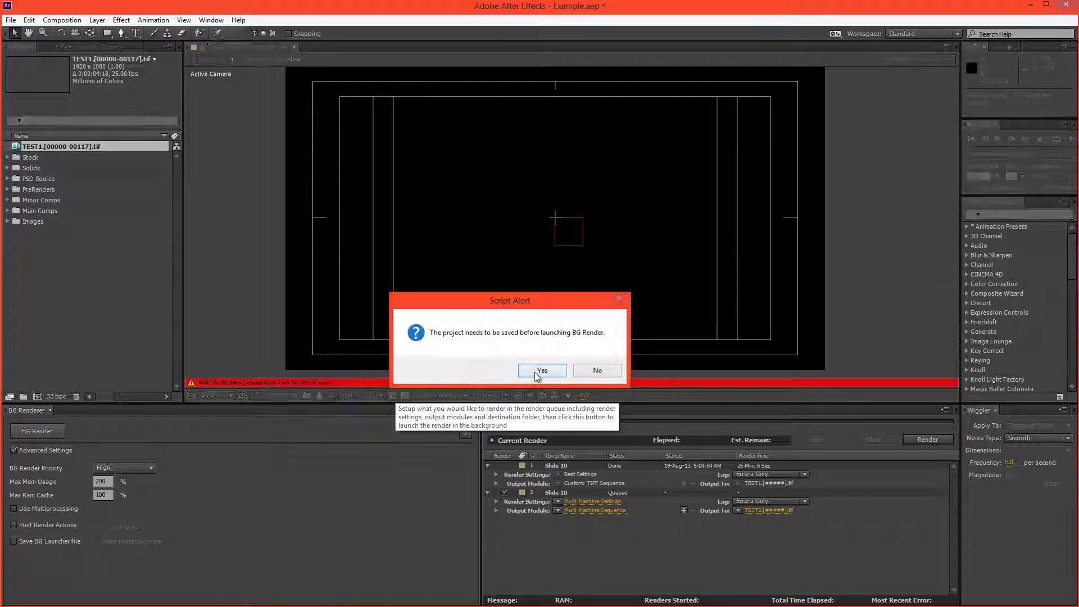
pyautogui.click(540, 373)
# Launch further BG Renderer instances, saving the project and dismissing each file deletion warning
pyautogui.click(505, 493)
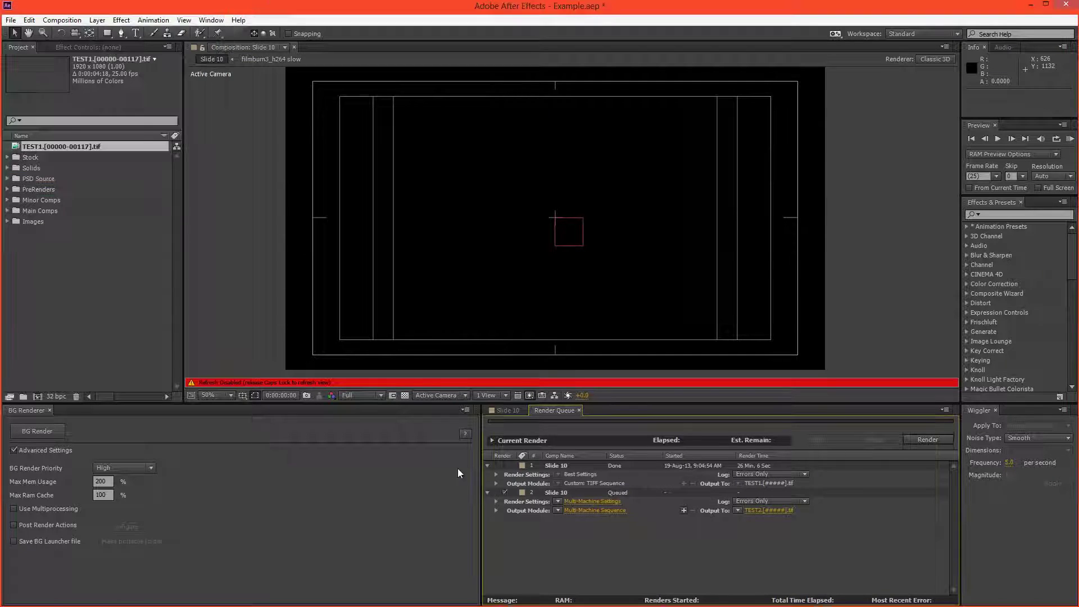
pyautogui.click(60, 433)
pyautogui.click(542, 370)
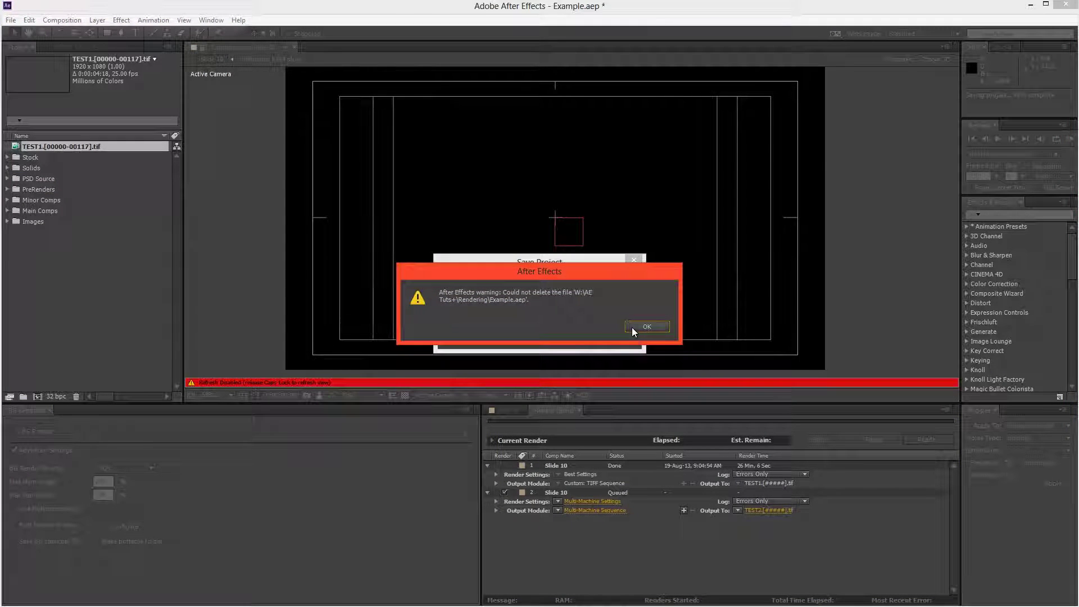
pyautogui.click(647, 326)
pyautogui.click(504, 495)
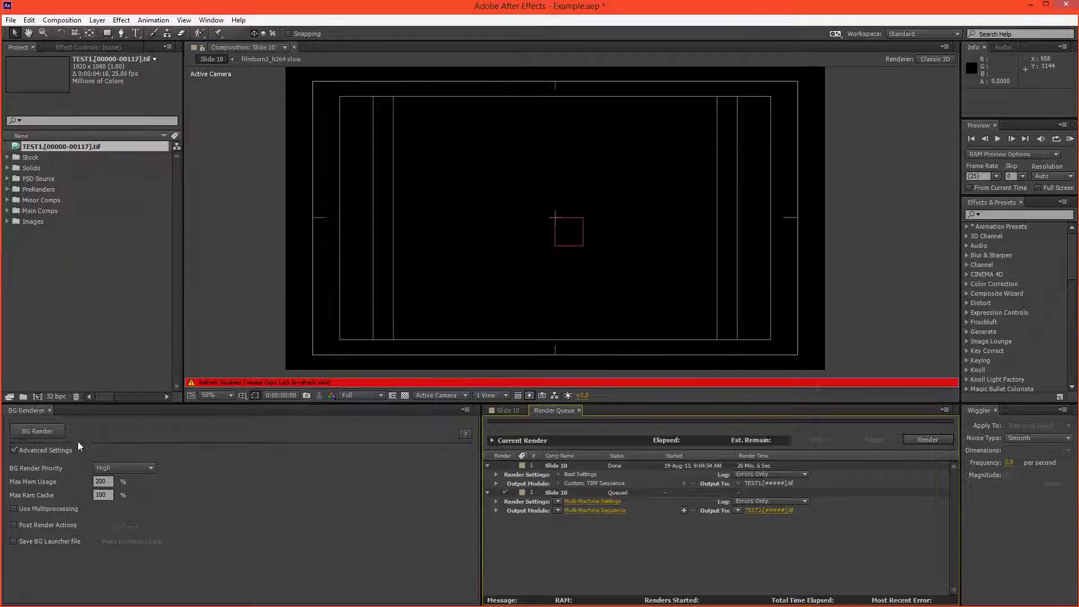
pyautogui.click(37, 431)
pyautogui.click(541, 370)
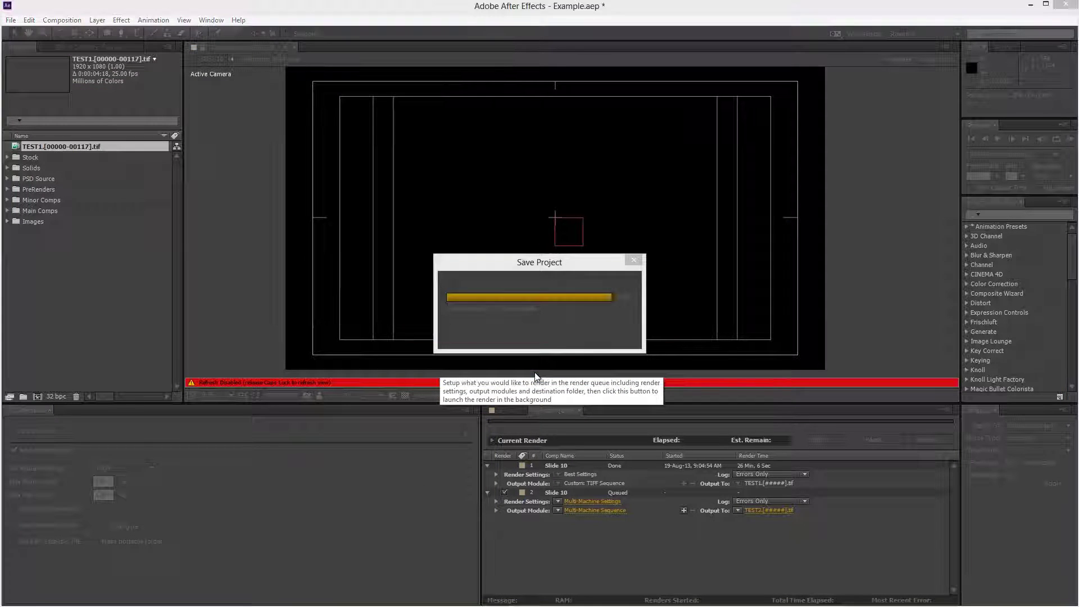
pyautogui.click(647, 327)
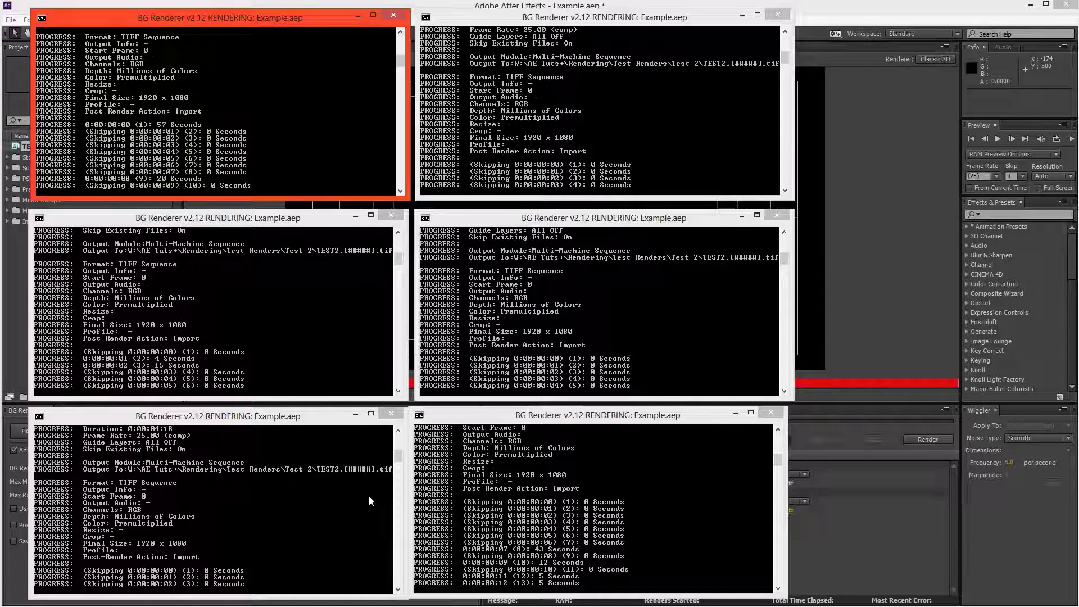
# Open Windows Task Manager with Ctrl+Shift+Esc to watch CPU usage
pyautogui.hotkey('ctrl', 'shift', 'Escape')
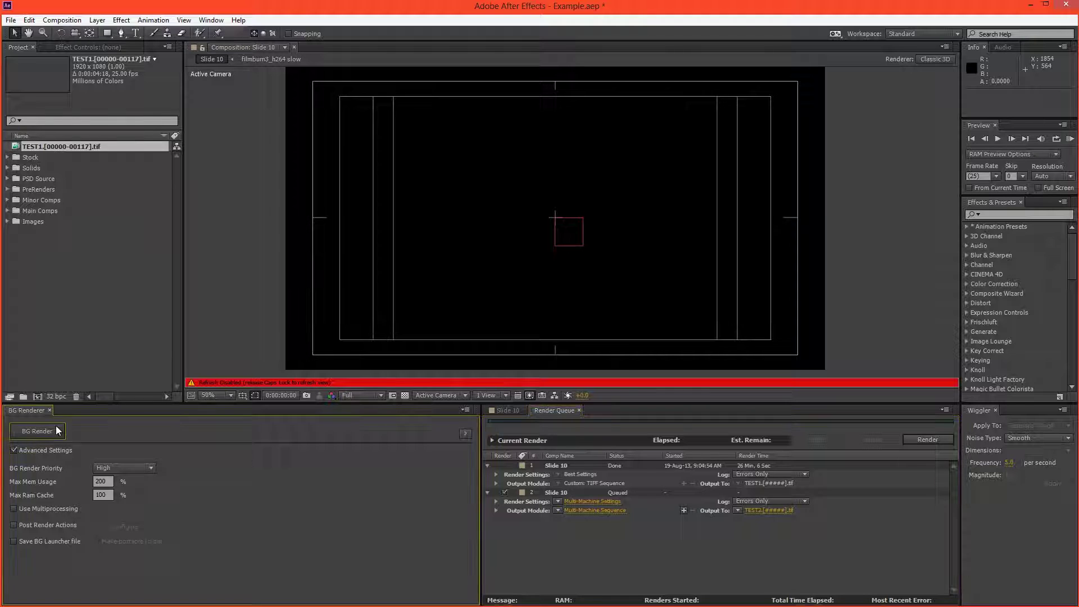
# Relaunch two background renders of the queued Slide 10 job, confirming saves and the deletion warning
pyautogui.click(38, 431)
pyautogui.click(546, 367)
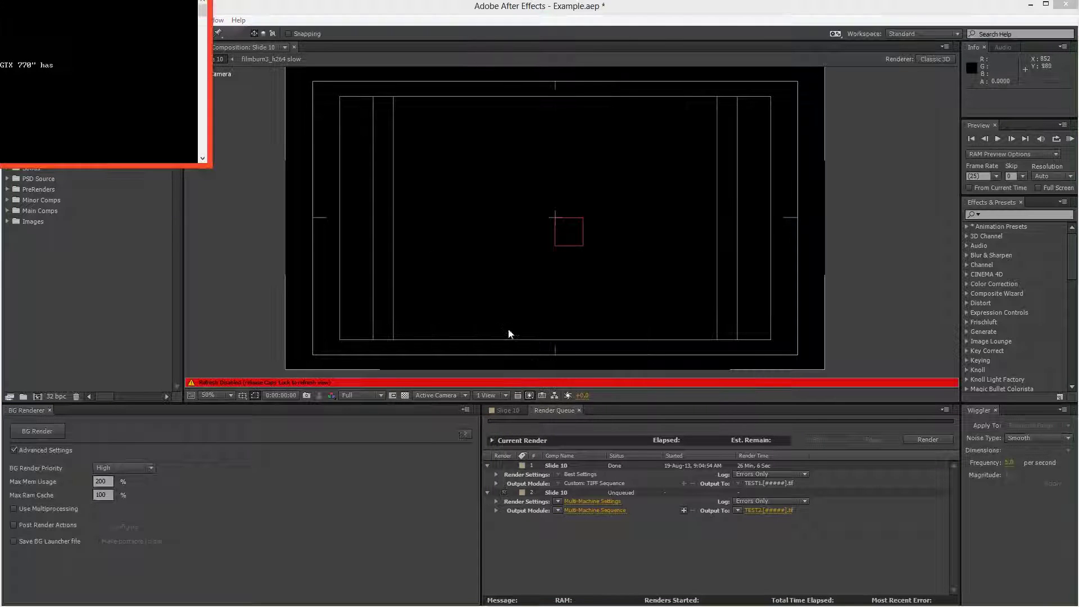
pyautogui.click(484, 484)
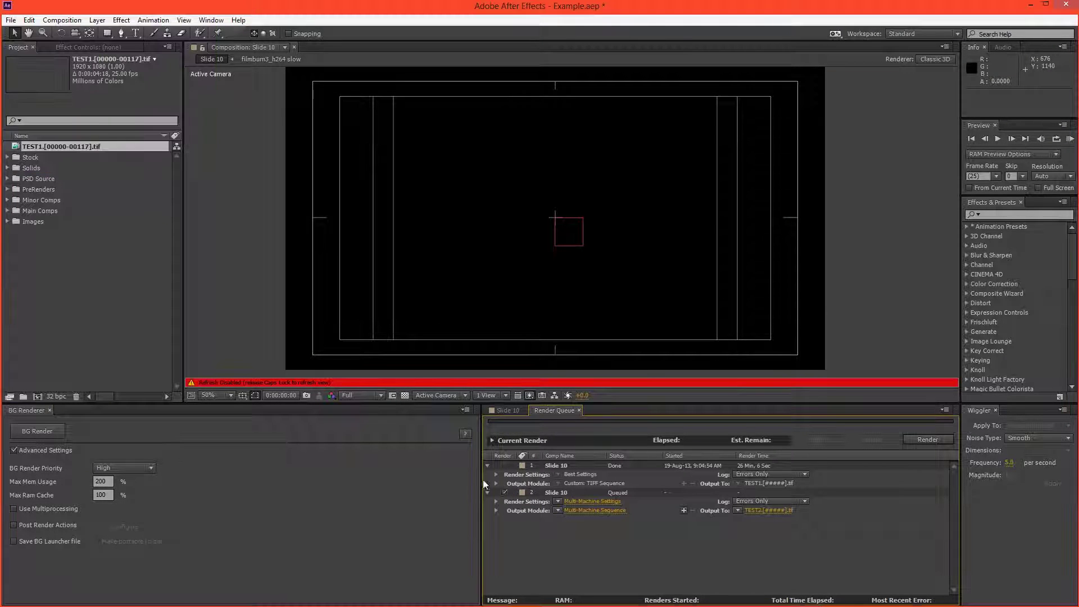
pyautogui.click(59, 431)
pyautogui.press('Return')
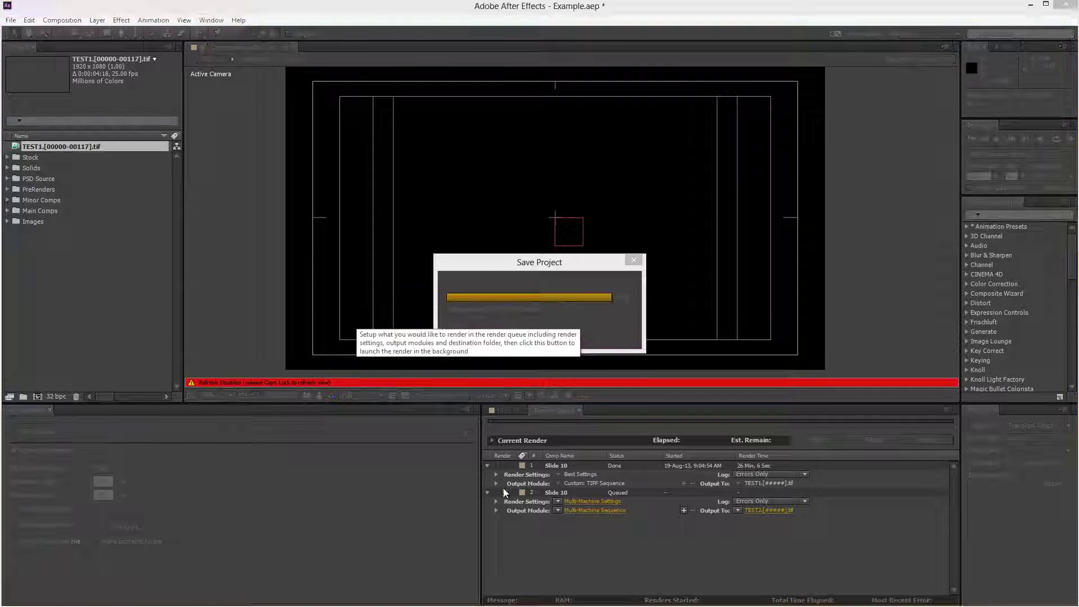
pyautogui.press('Return')
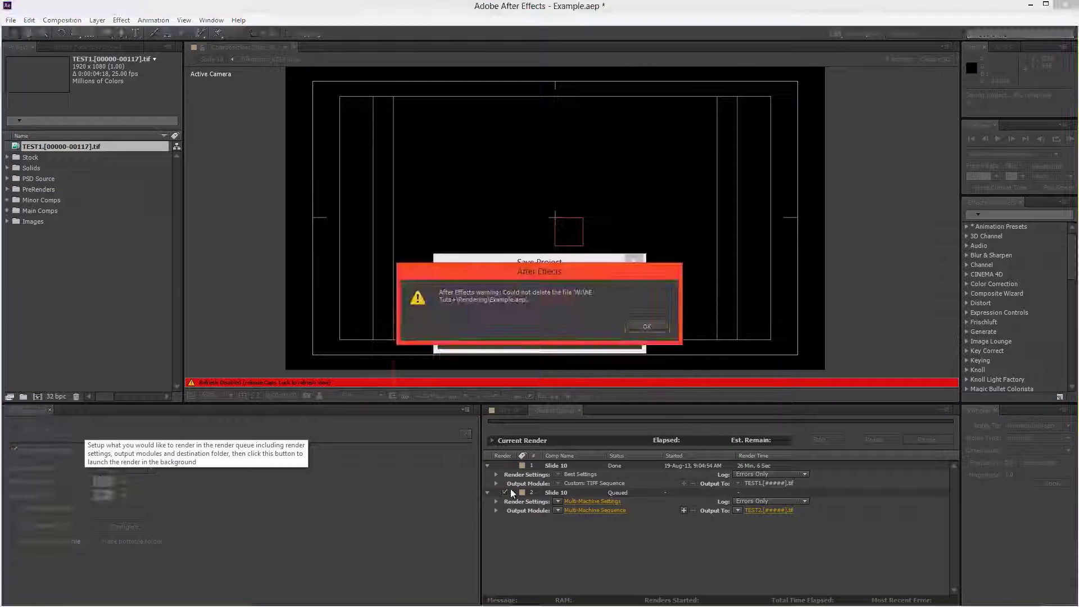
pyautogui.click(539, 372)
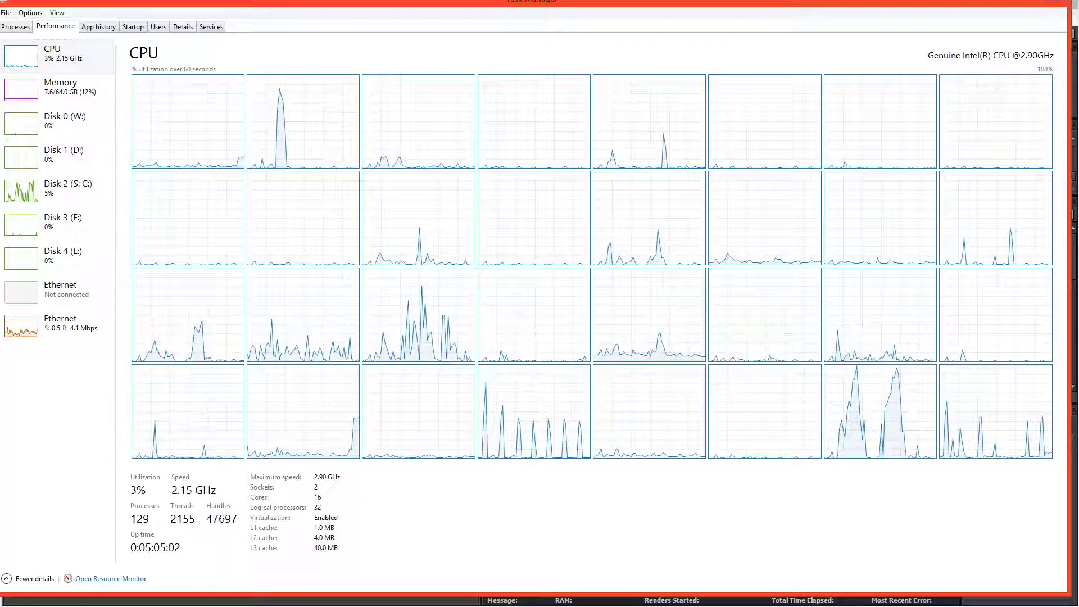
# Switch to the Test Renders window, inspect the Test 1 TIF frames, and go back
pyautogui.hotkey('alt', 'Tab')
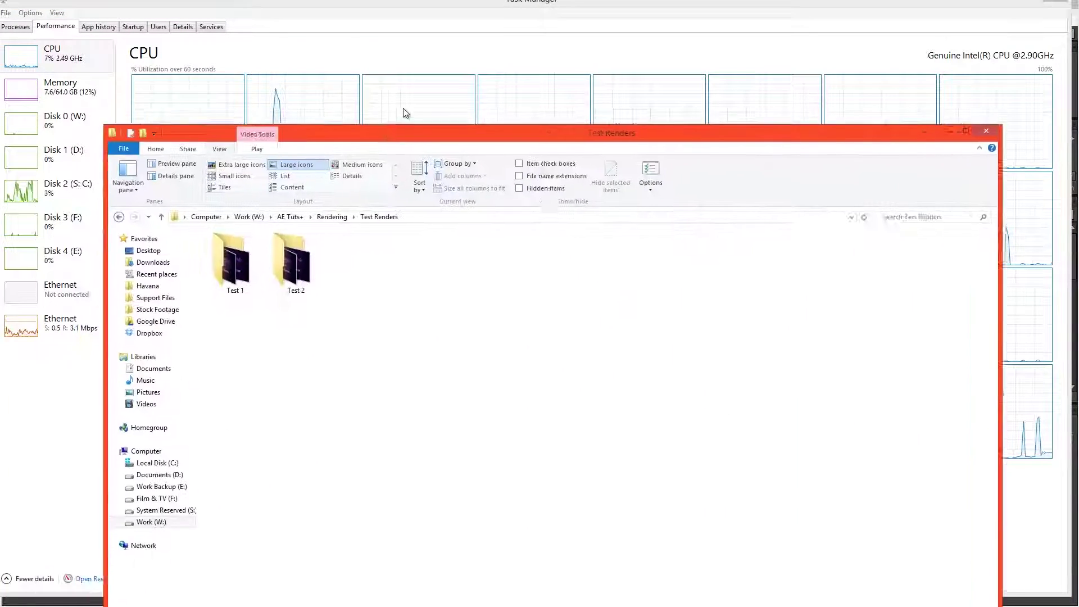
pyautogui.doubleClick(245, 244)
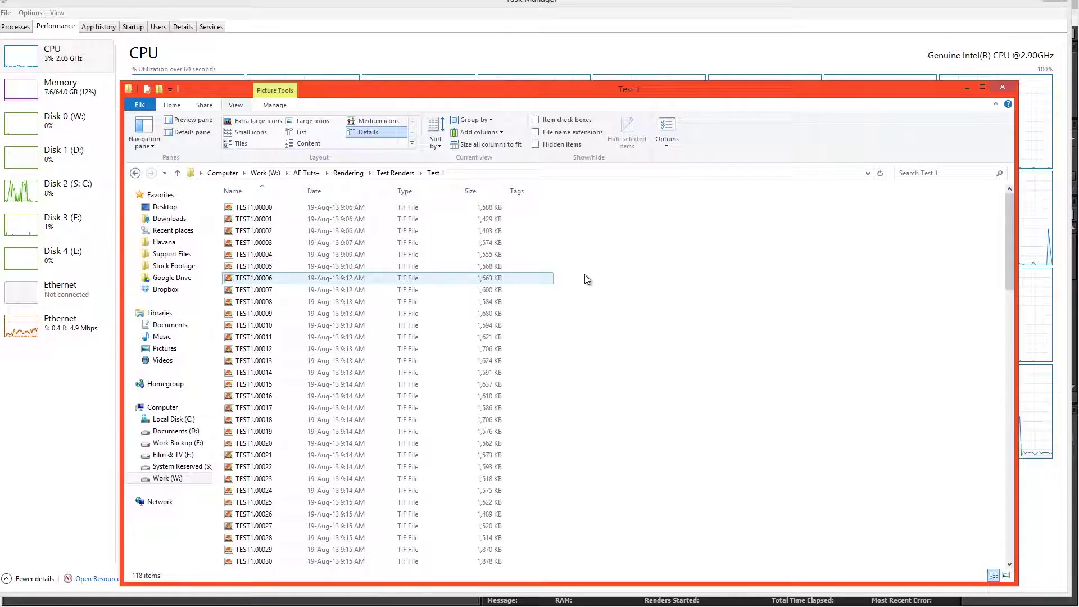
pyautogui.click(395, 173)
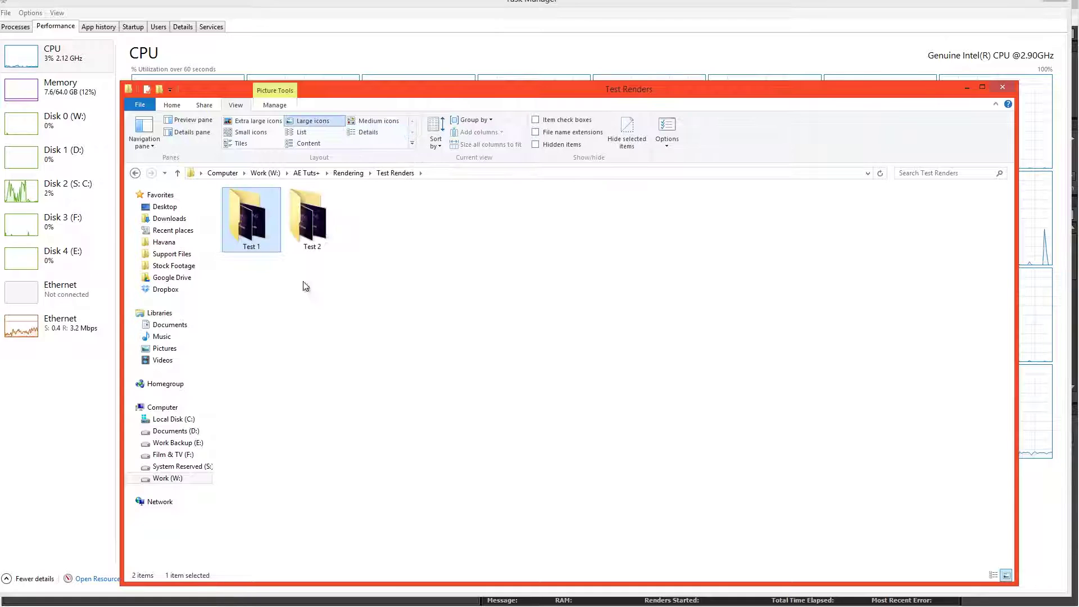
# Look through the 118 TIF frames in Test 2, then return to Test Renders
pyautogui.doubleClick(323, 242)
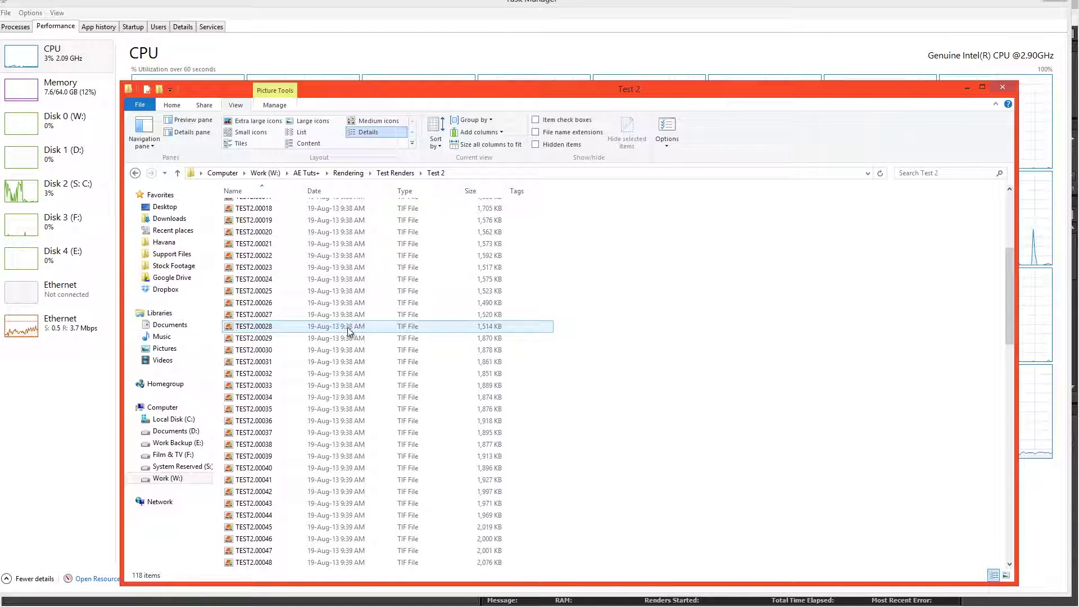
pyautogui.scroll(-20, 349, 331)
pyautogui.scroll(-4, 348, 331)
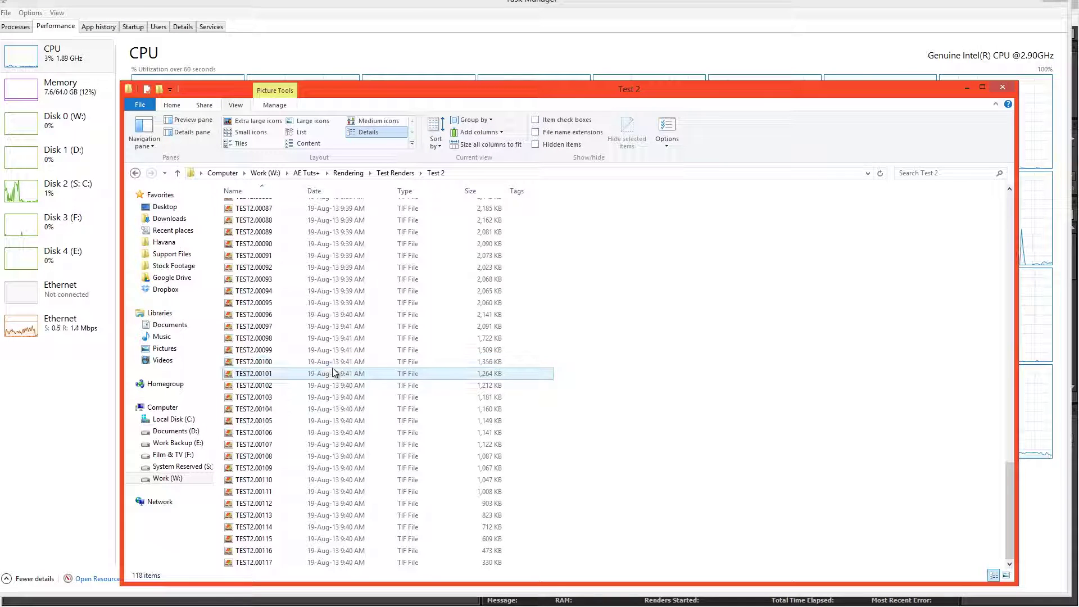
pyautogui.scroll(16, 334, 372)
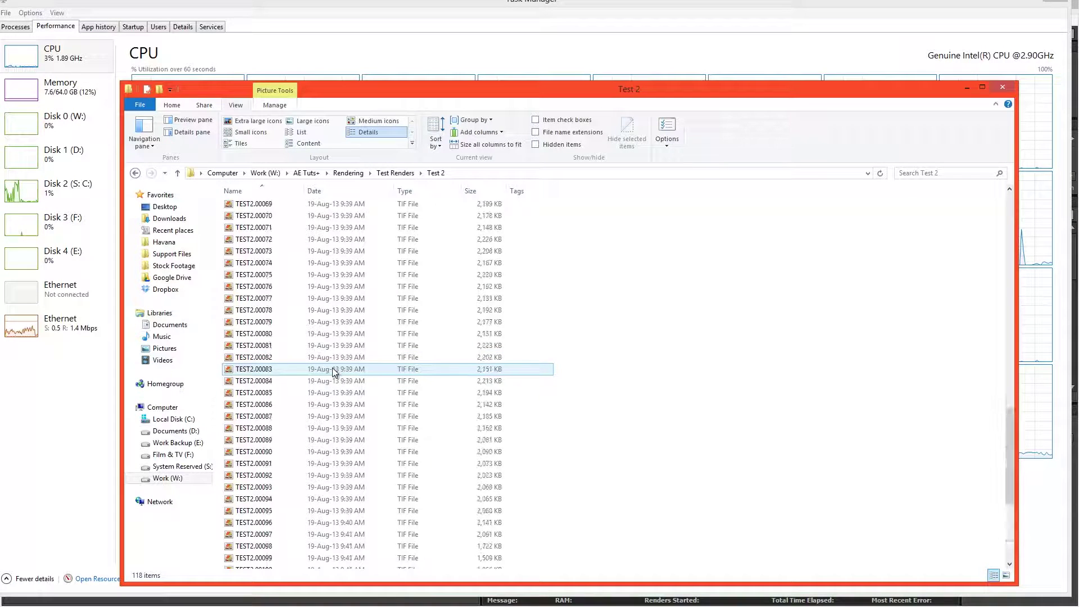
pyautogui.click(389, 174)
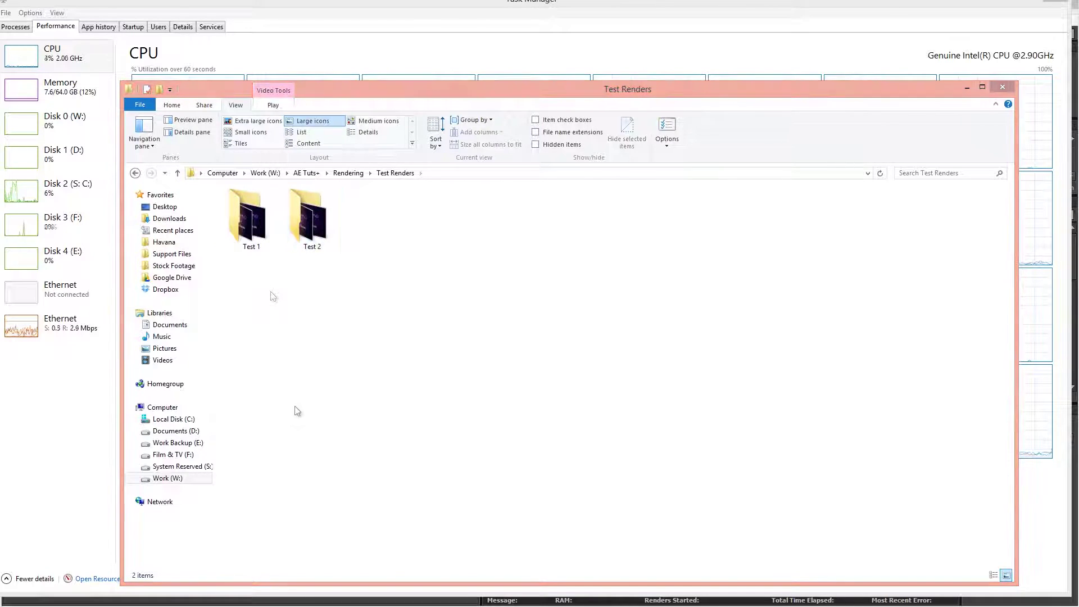